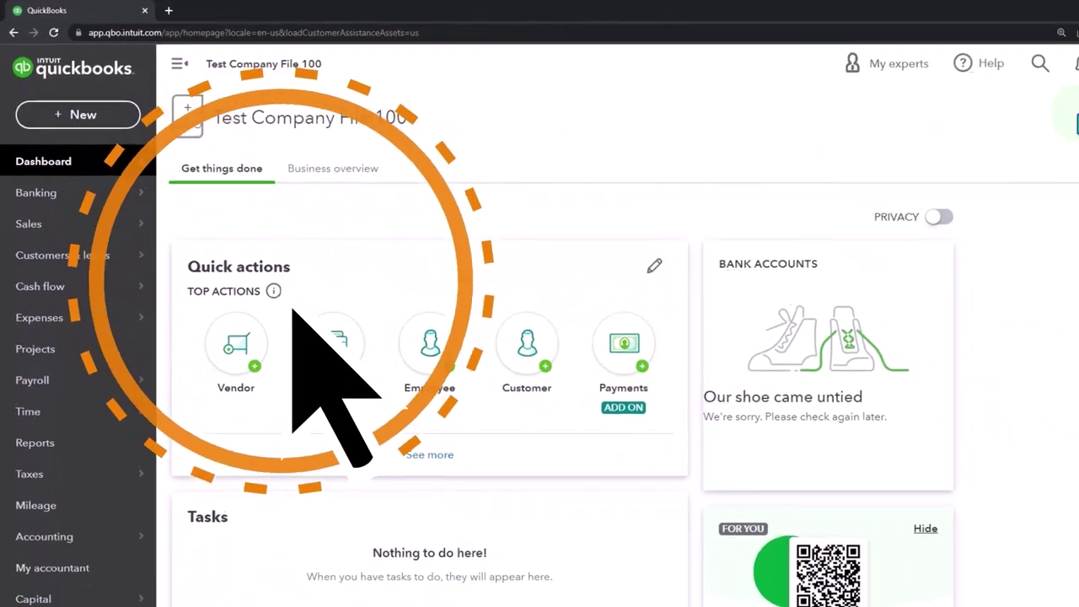
# - Switch QuickBooks to Business view and duplicate the dashboard tab twice, giving three tabs
pyautogui.click(1012, 57)
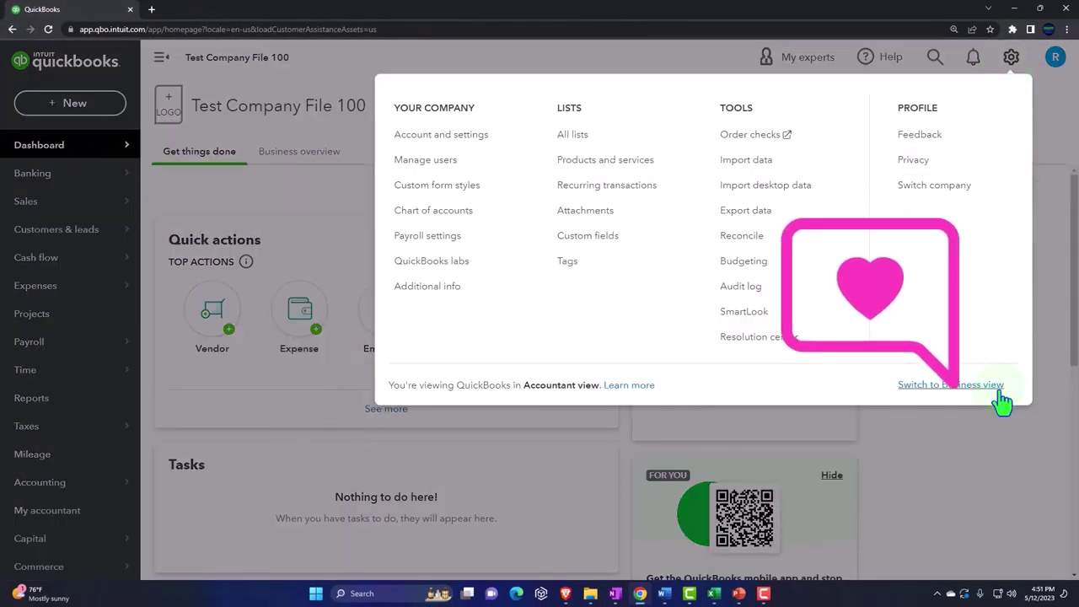
pyautogui.click(999, 435)
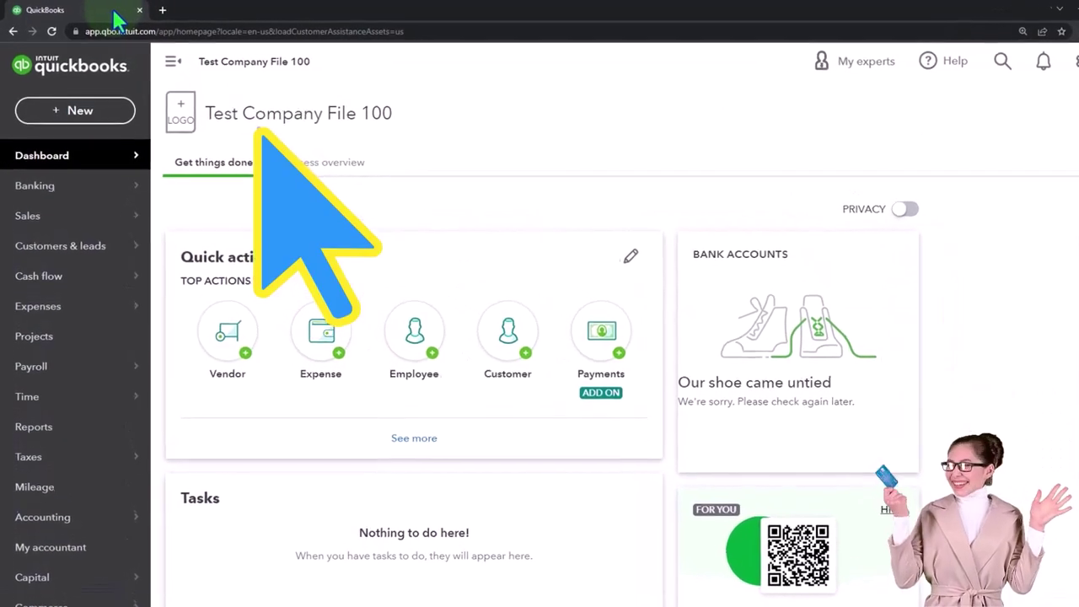
pyautogui.rightClick(116, 17)
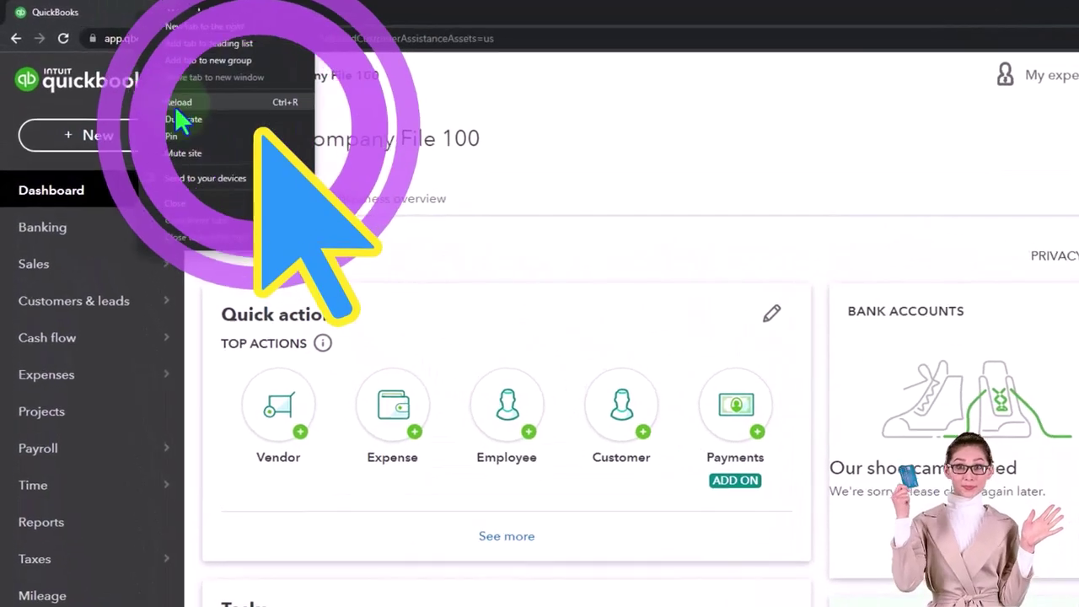
pyautogui.click(156, 105)
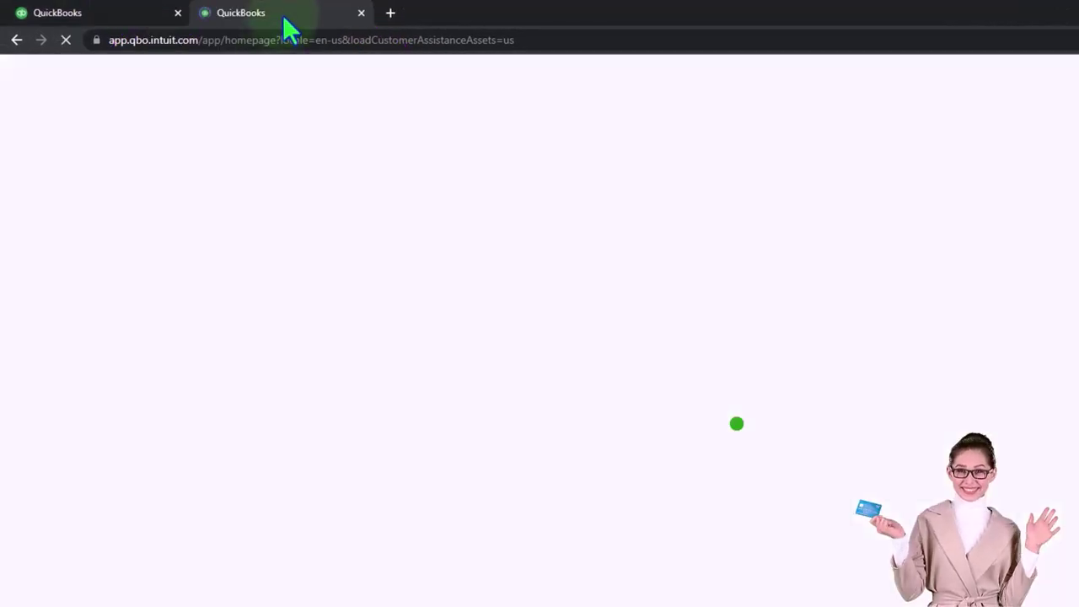
pyautogui.rightClick(284, 13)
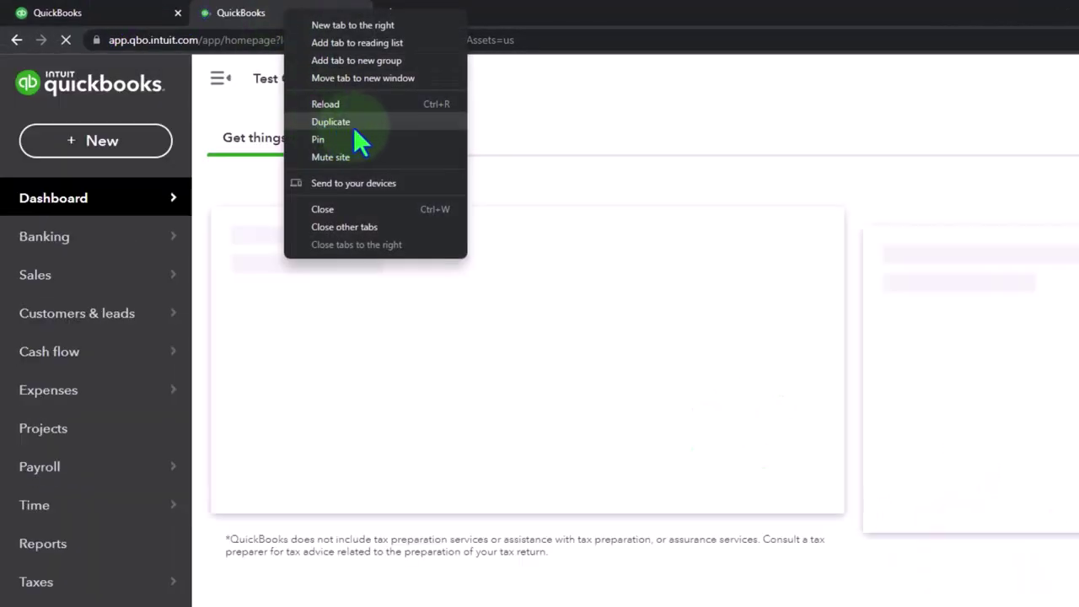
pyautogui.click(353, 125)
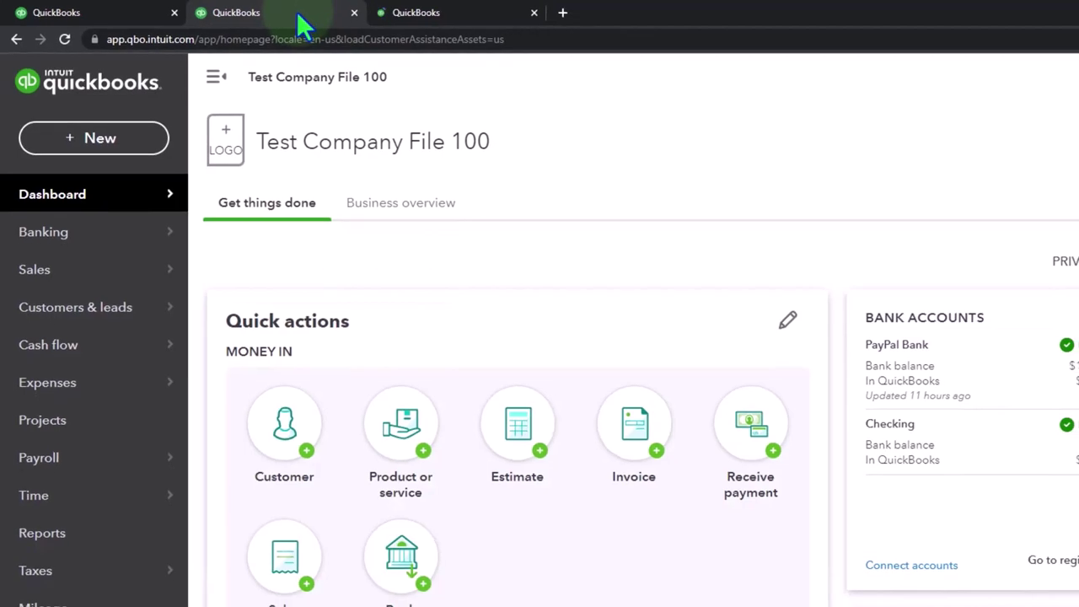
# - Run the Profit and Loss report for 09/01/2025 to 09/30/2025
pyautogui.click(68, 433)
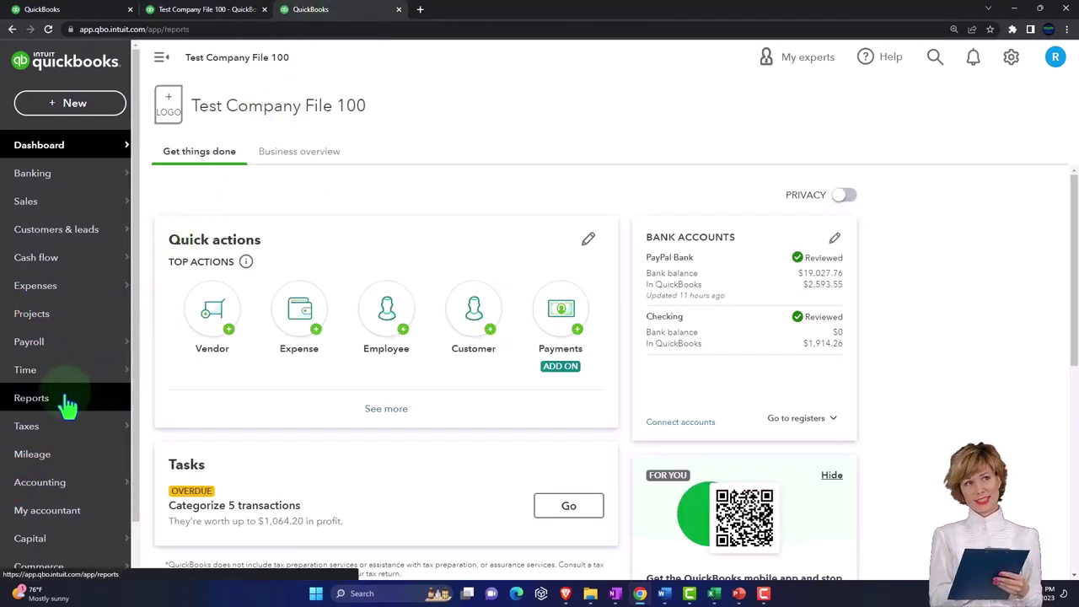
pyautogui.click(253, 359)
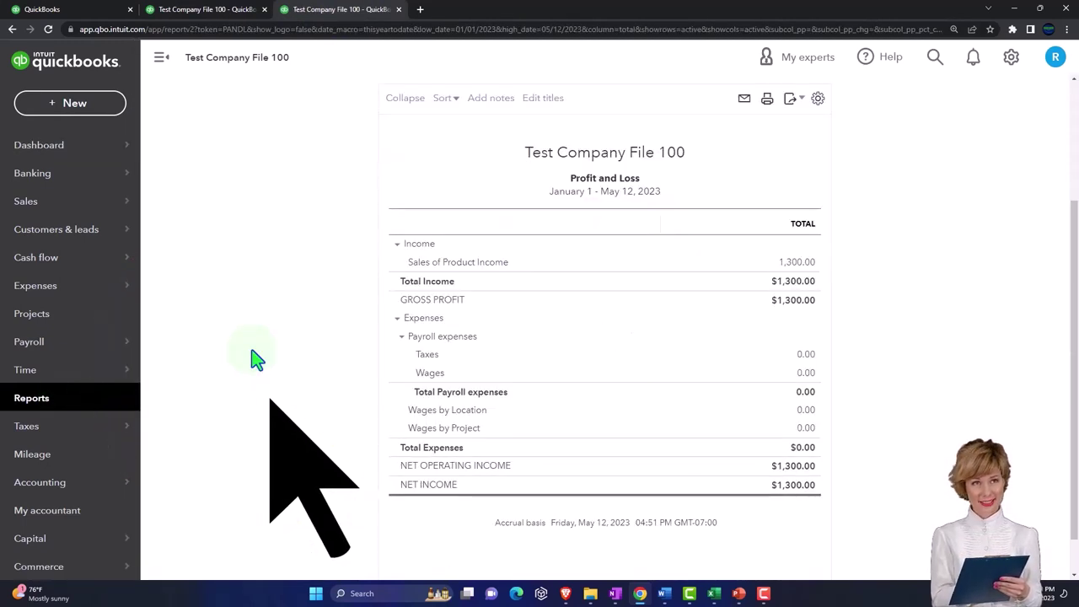
pyautogui.click(159, 59)
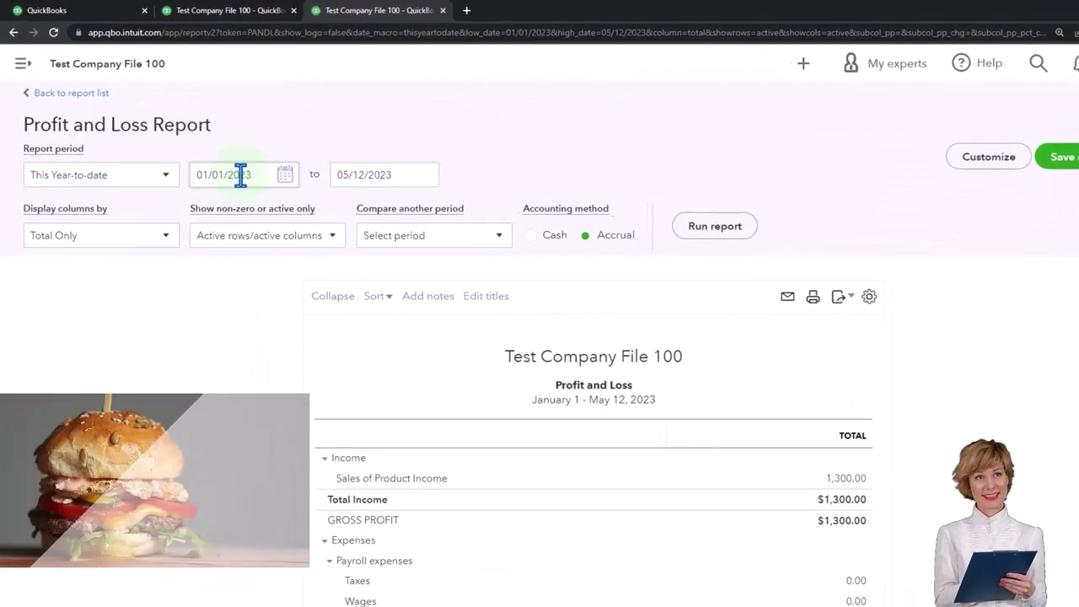
pyautogui.click(240, 174)
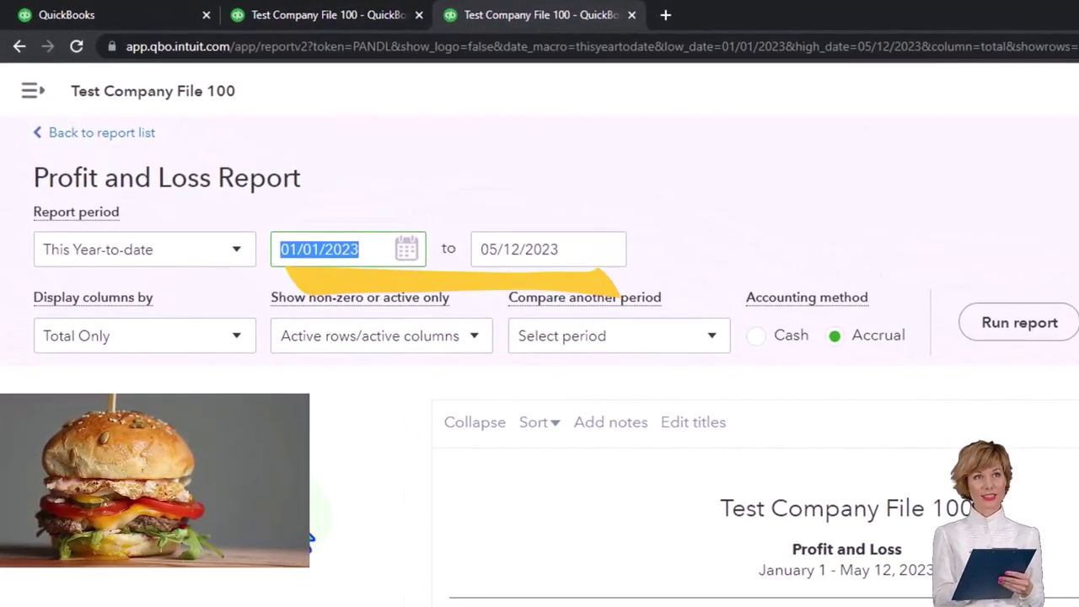
pyautogui.write('09/01/2025')
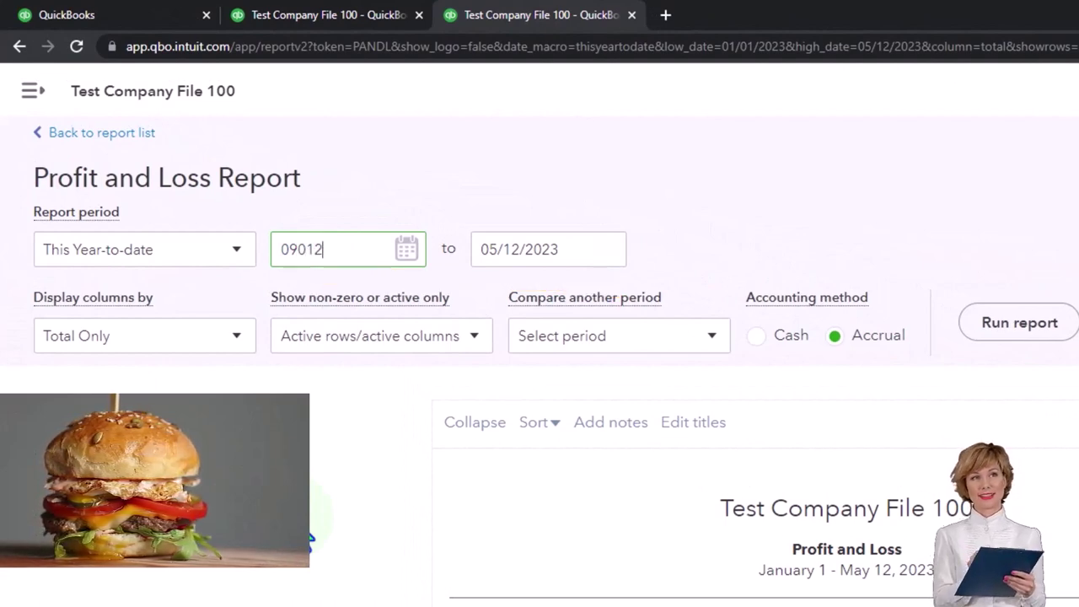
pyautogui.press('Tab')
pyautogui.write('09/30/2025')
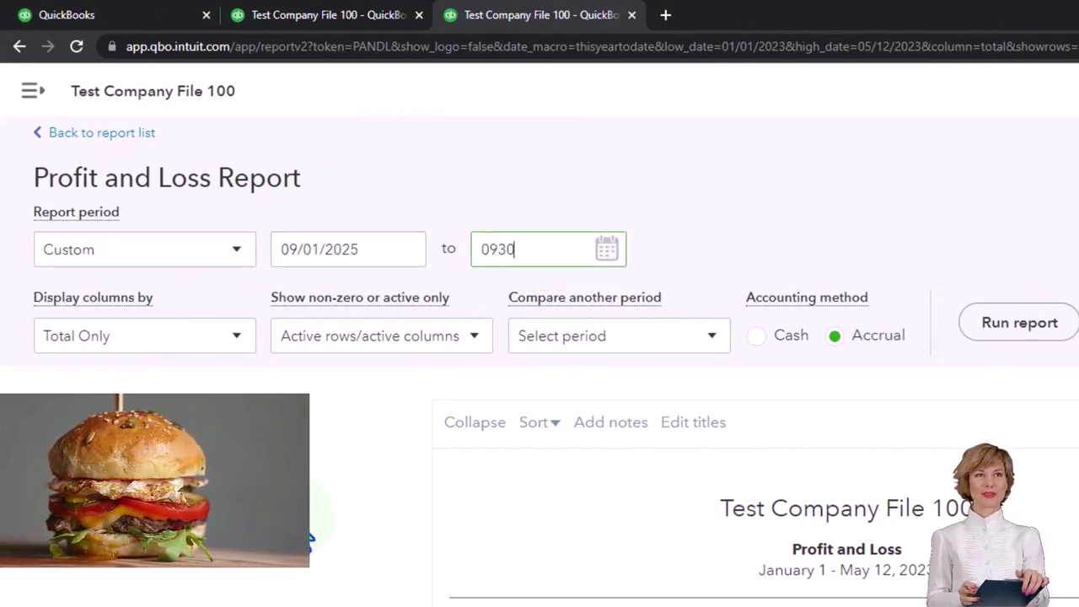
pyautogui.press('Tab')
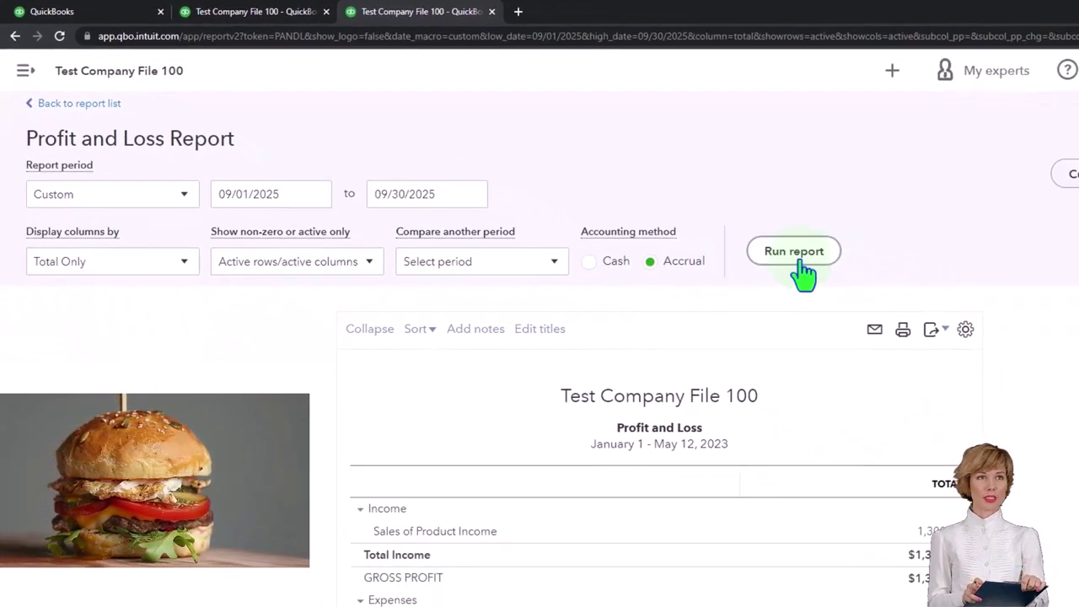
pyautogui.click(986, 312)
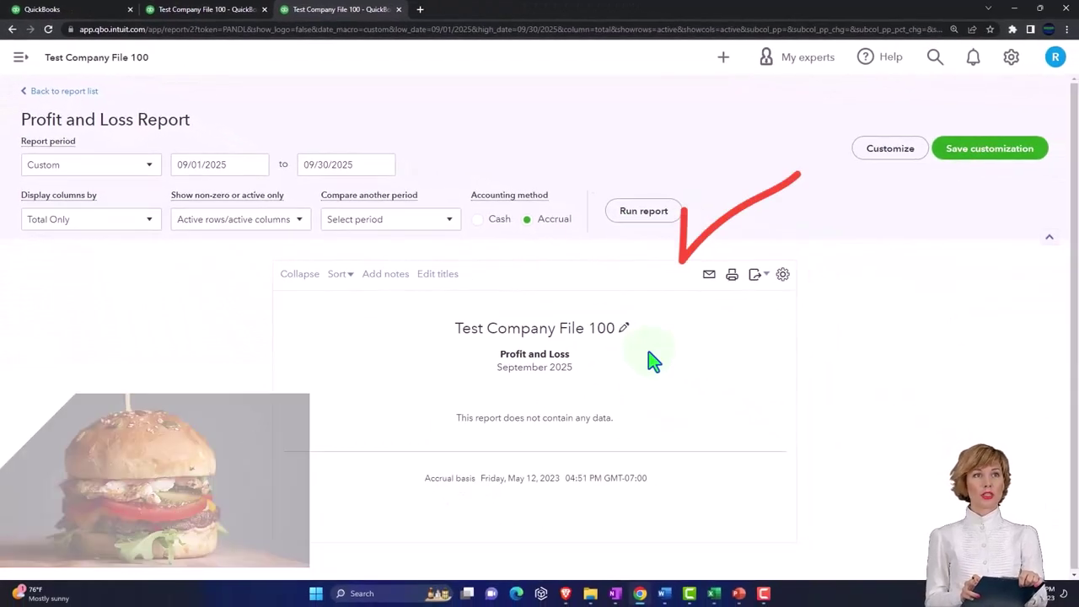
# - In the second tab, rerun the Balance Sheet for 09/01/2025 to 09/30/2025
pyautogui.click(223, 12)
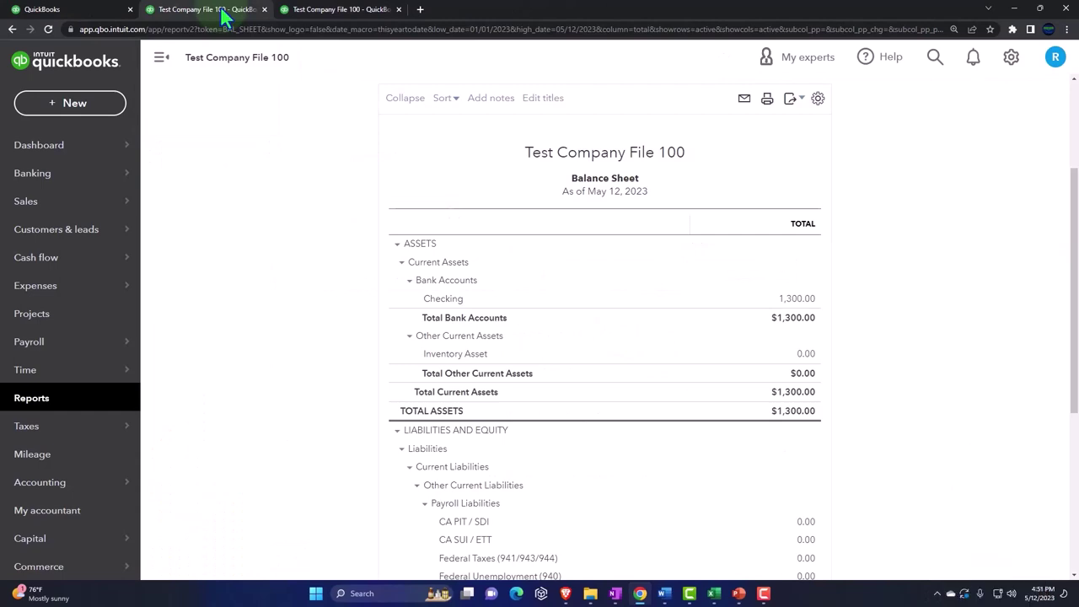
pyautogui.click(161, 56)
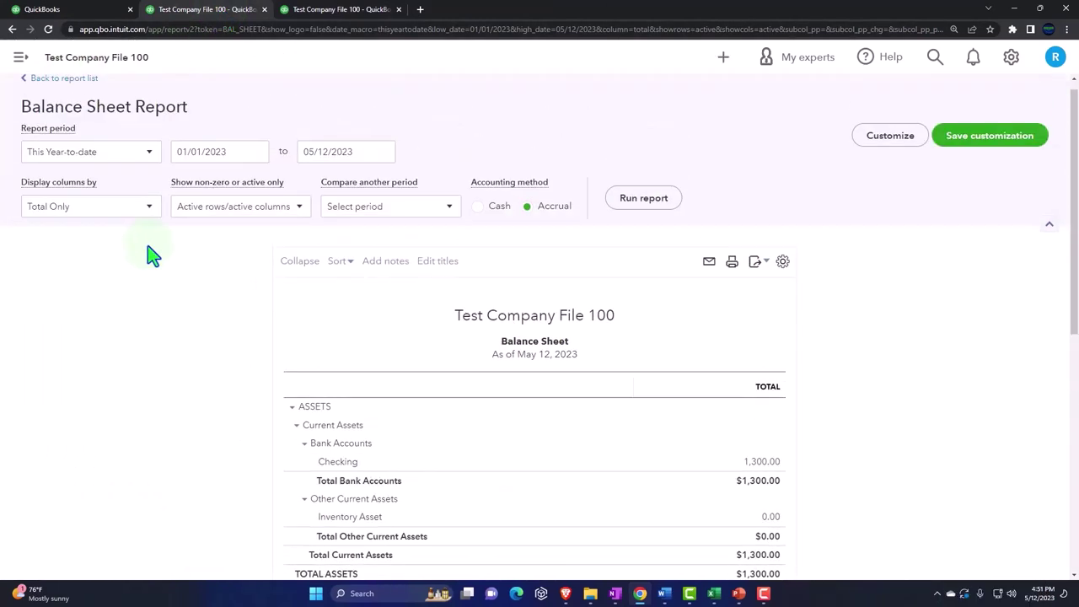
pyautogui.click(230, 169)
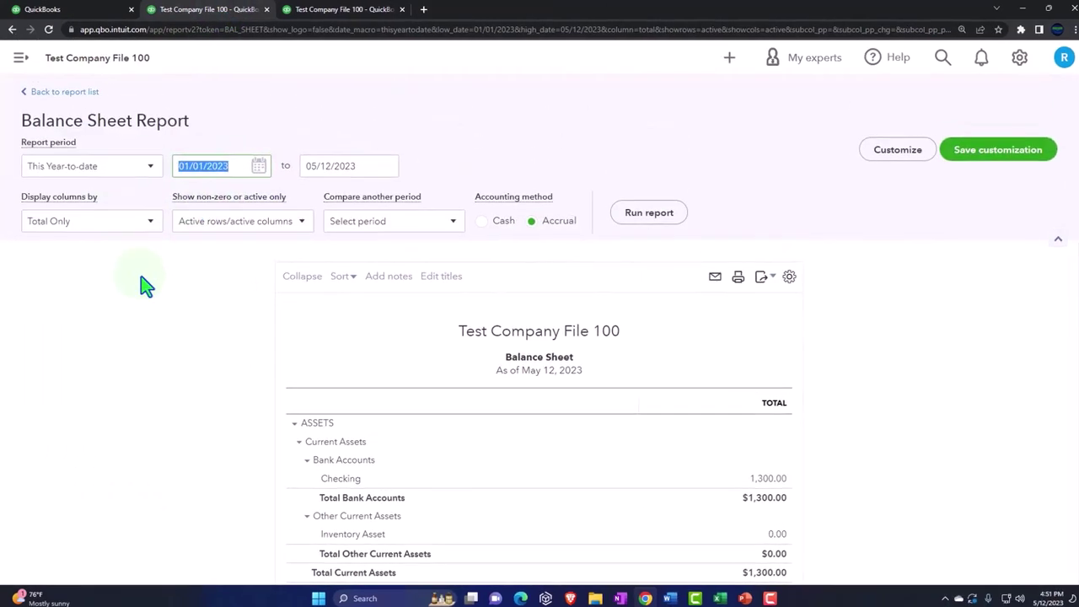
pyautogui.write('09/01/')
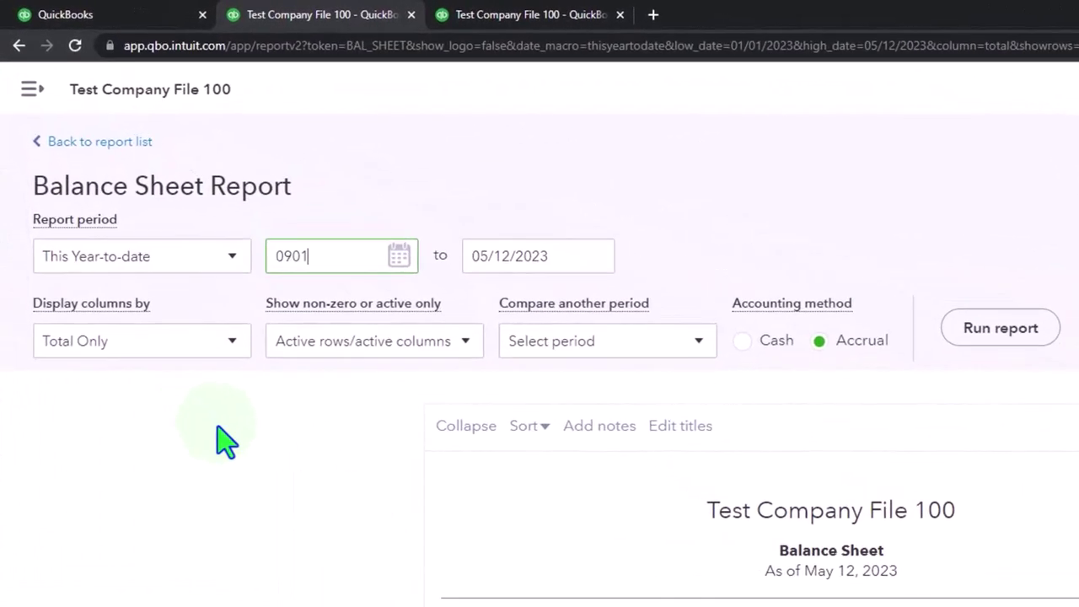
pyautogui.write('2025')
pyautogui.press('Tab')
pyautogui.write('09/')
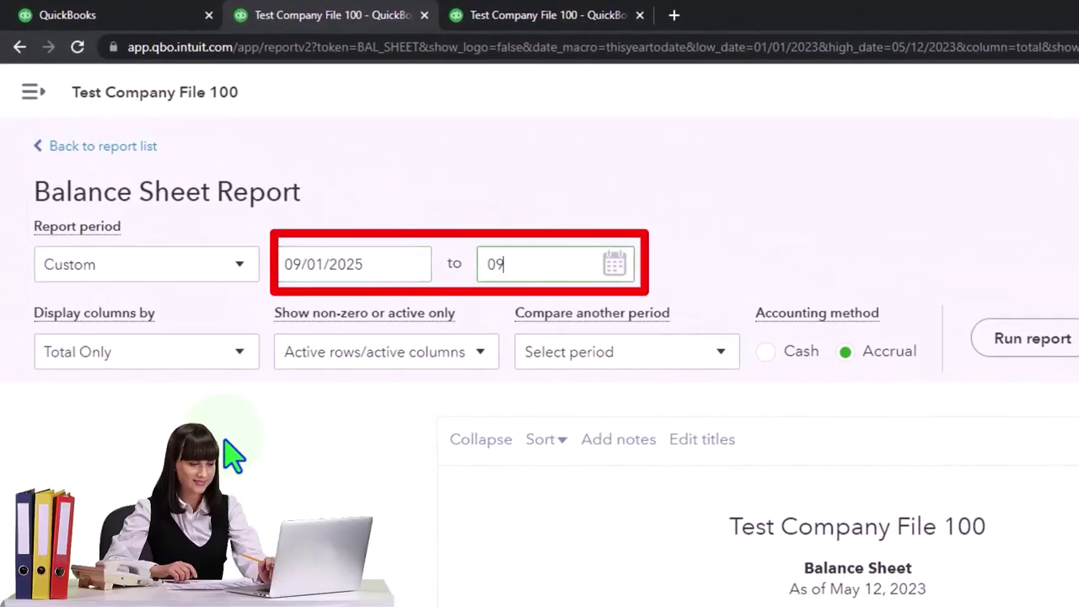
pyautogui.write('30/2025')
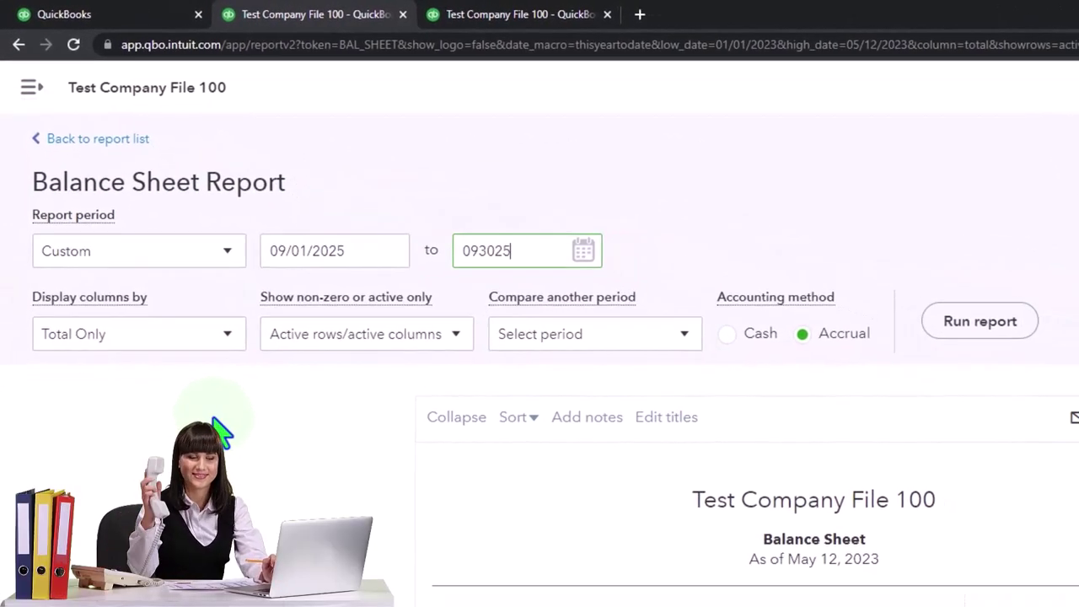
pyautogui.press('Tab')
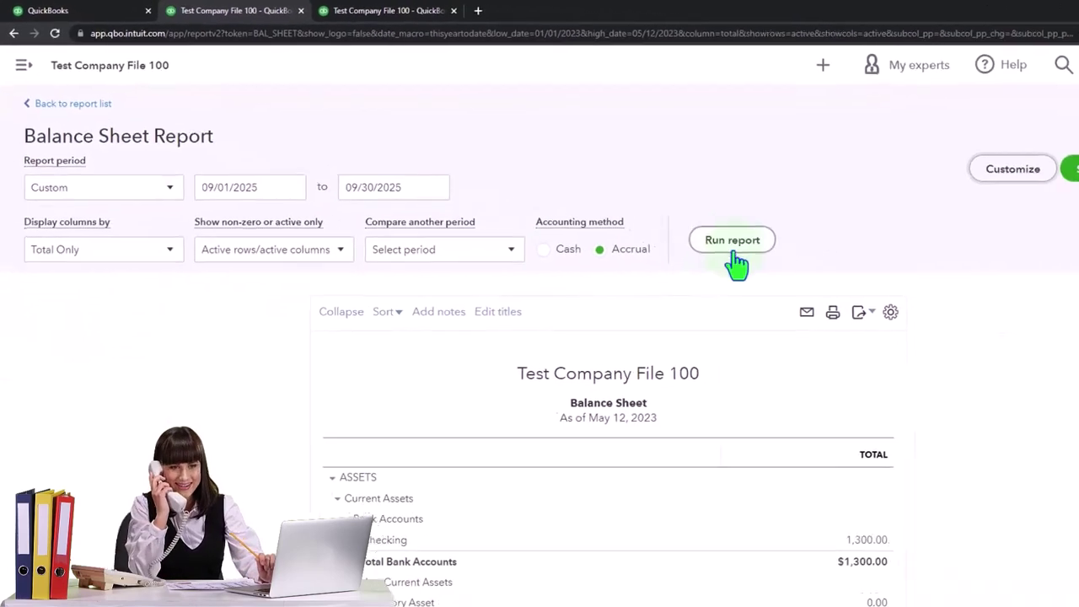
pyautogui.click(732, 249)
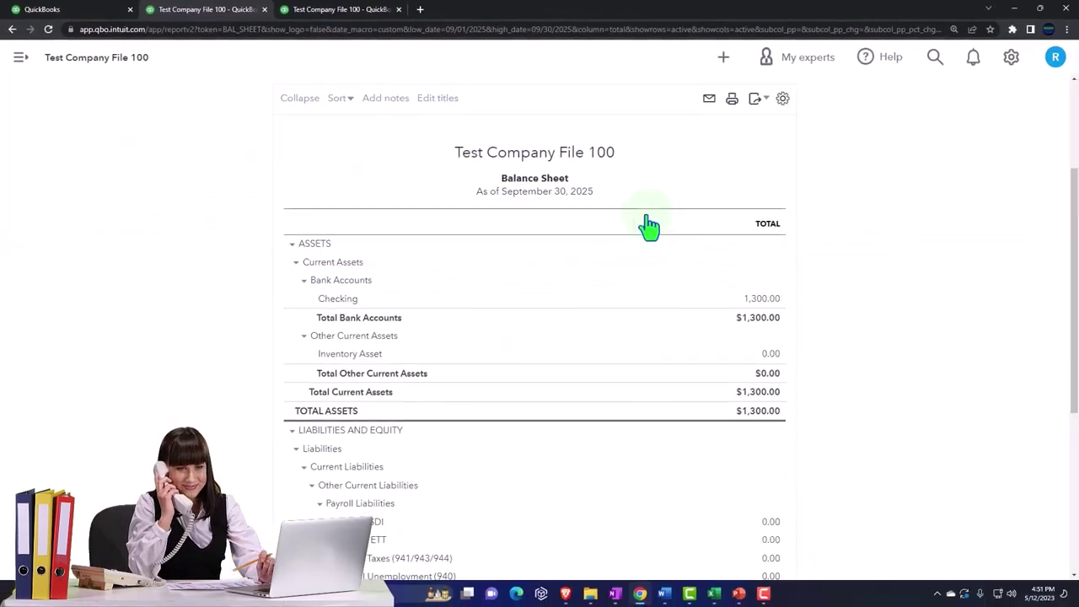
# - Return to the first dashboard tab, view the PowerPoint slide on sales-data import methods, then minimize it
pyautogui.click(104, 11)
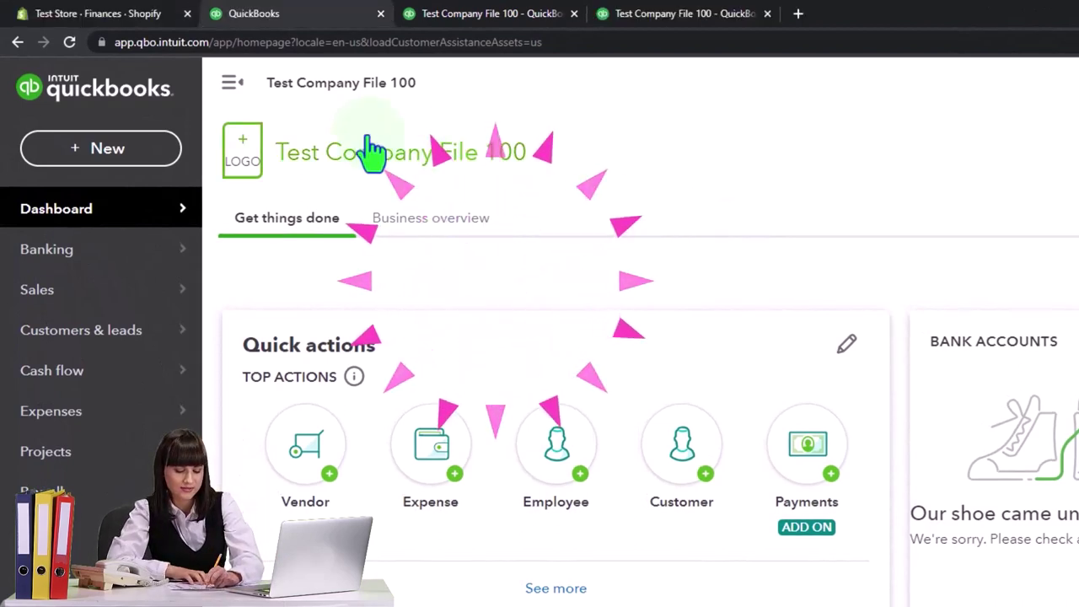
pyautogui.moveTo(143, 34)
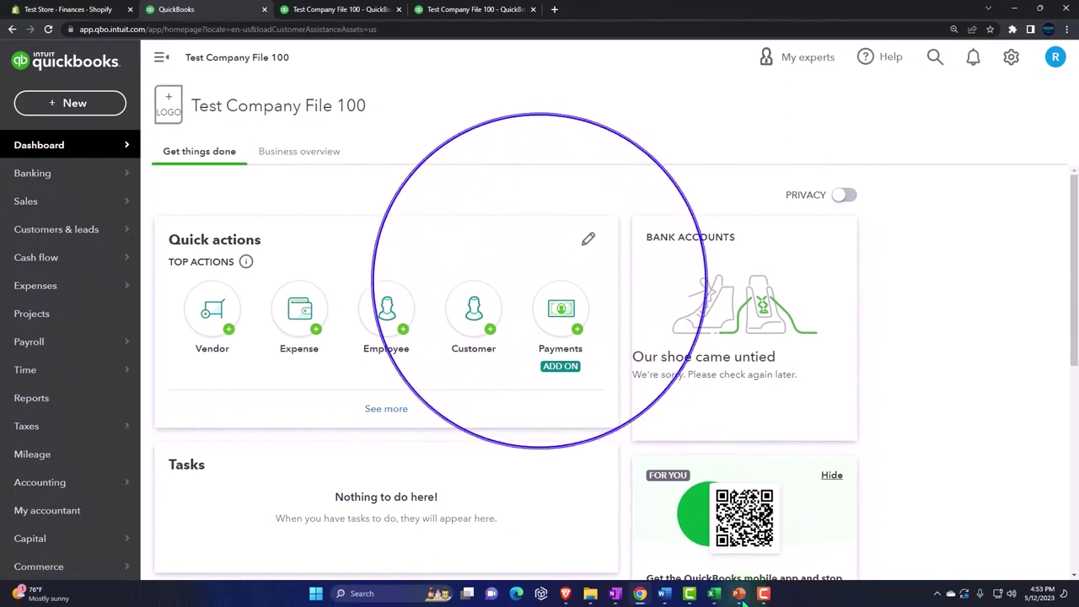
pyautogui.click(739, 595)
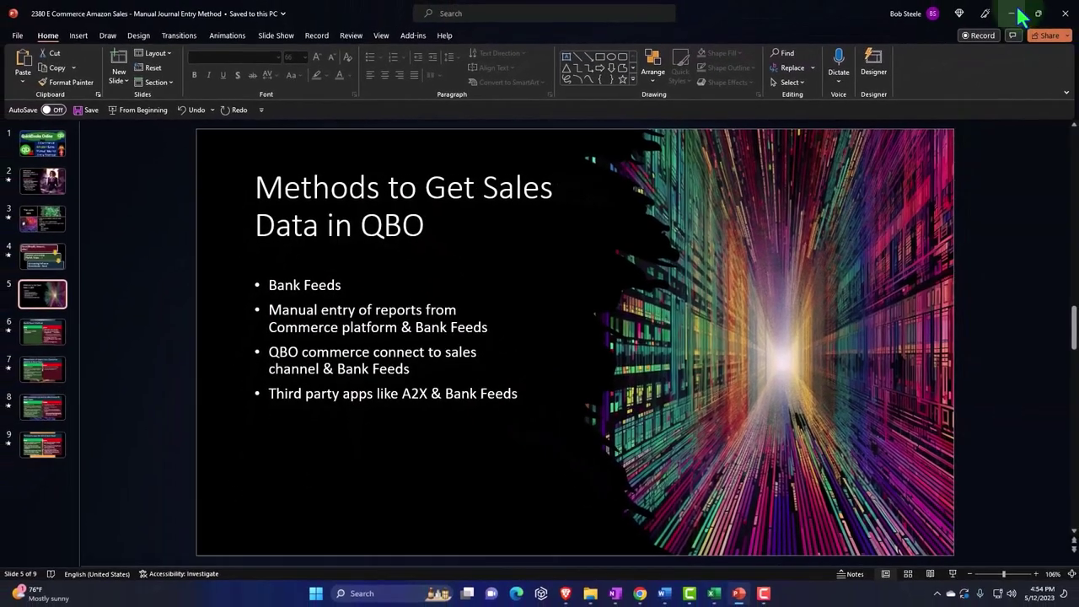
pyautogui.click(1014, 14)
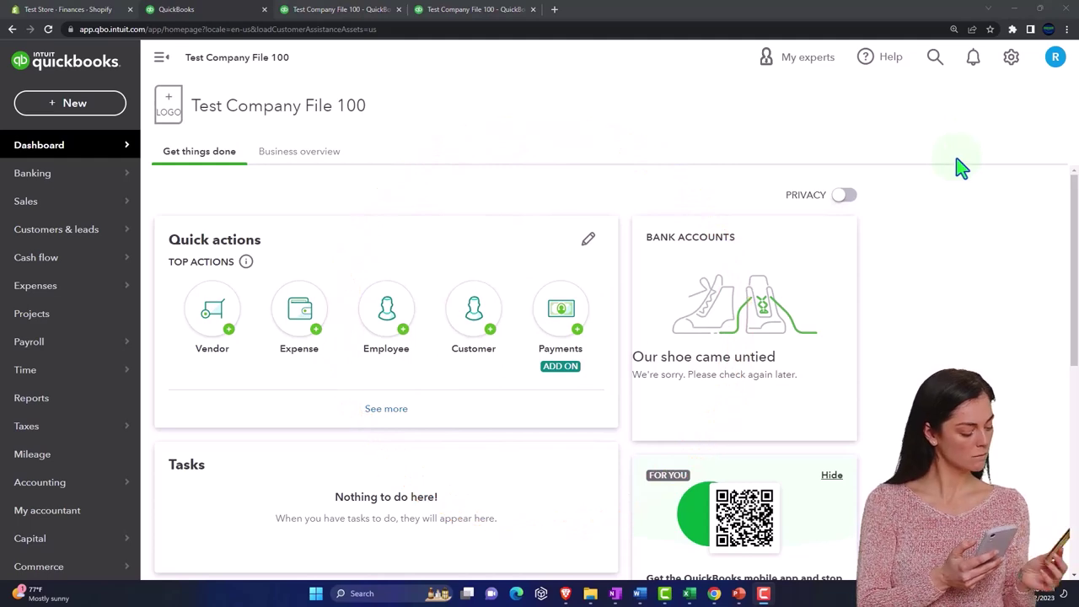
# - Bring up the Excel 'Amazon Payout Example' sheet comparing the 391.88 deposit with 601.71 on Form 1099
pyautogui.click(689, 593)
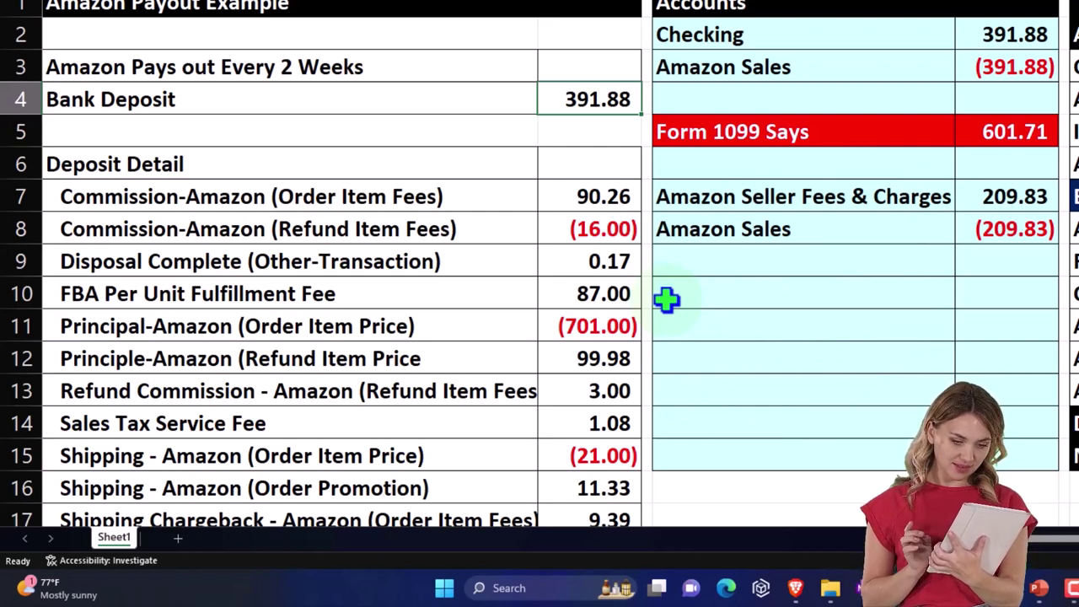
pyautogui.scroll(-1, 666, 299)
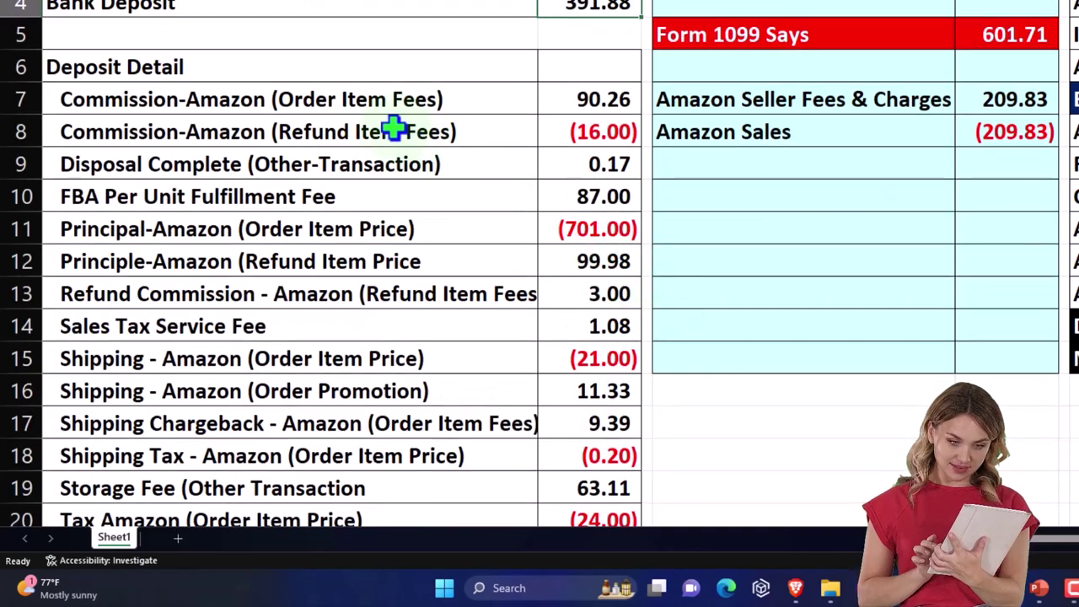
pyautogui.moveTo(376, 110); pyautogui.dragTo(377, 510)
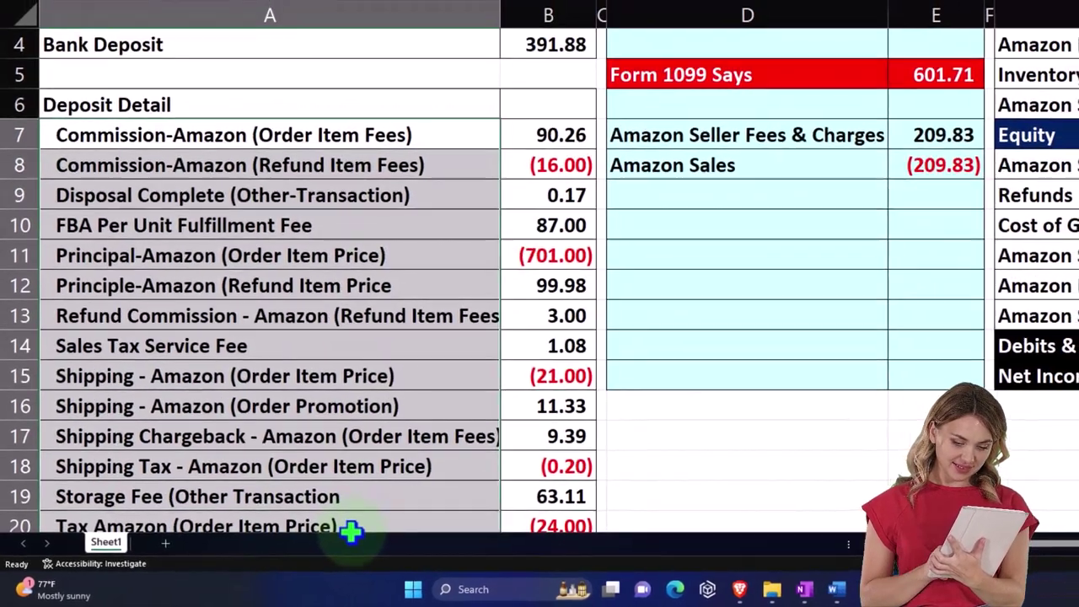
pyautogui.moveTo(350, 534); pyautogui.dragTo(354, 473)
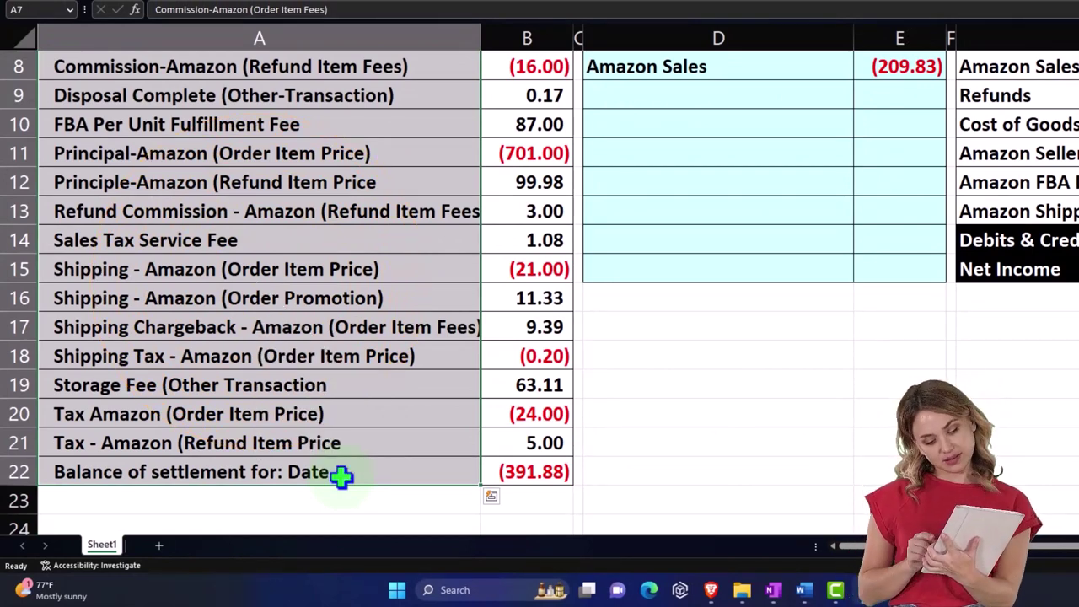
pyautogui.scroll(3, 340, 477)
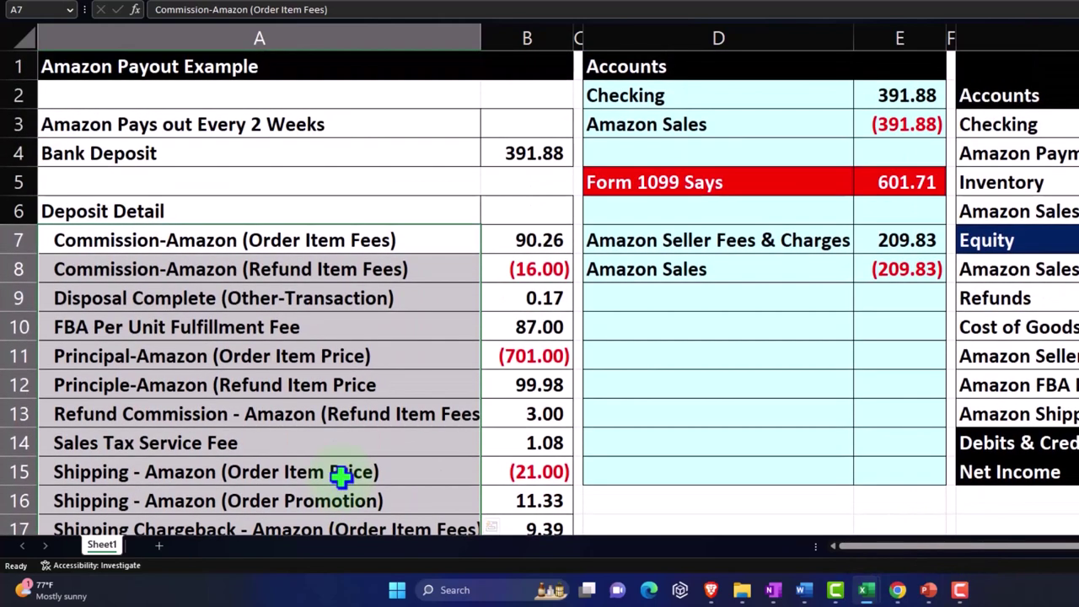
pyautogui.click(307, 154)
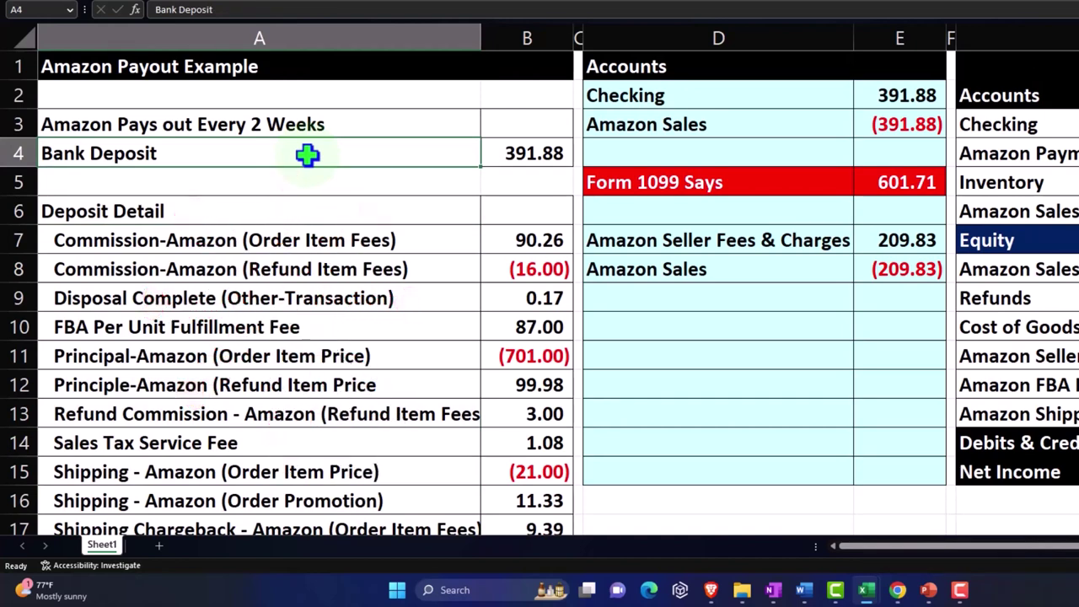
pyautogui.moveTo(493, 239); pyautogui.dragTo(511, 466)
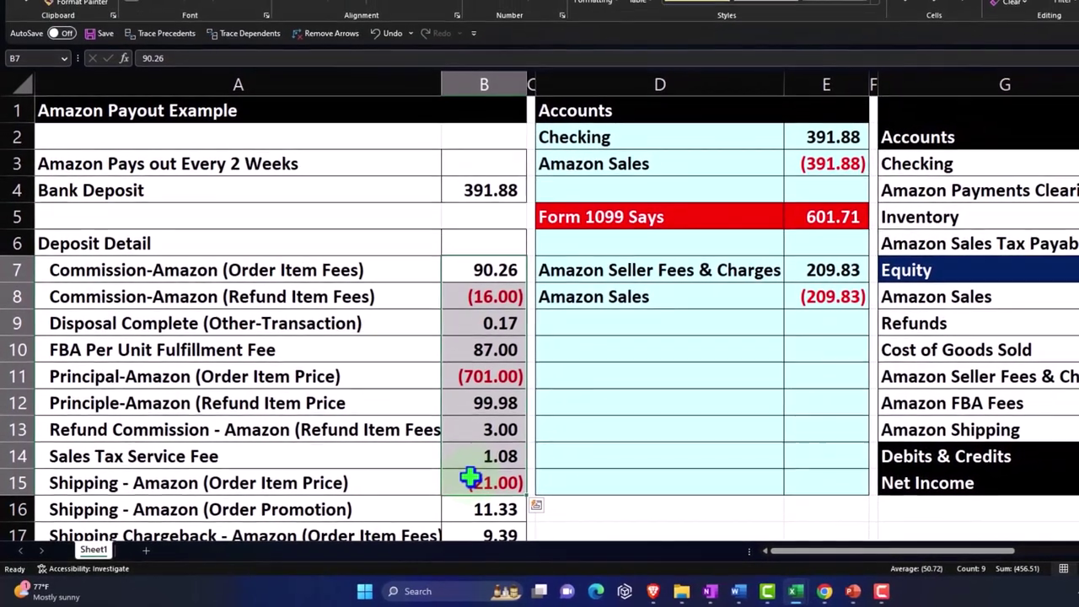
pyautogui.click(482, 189)
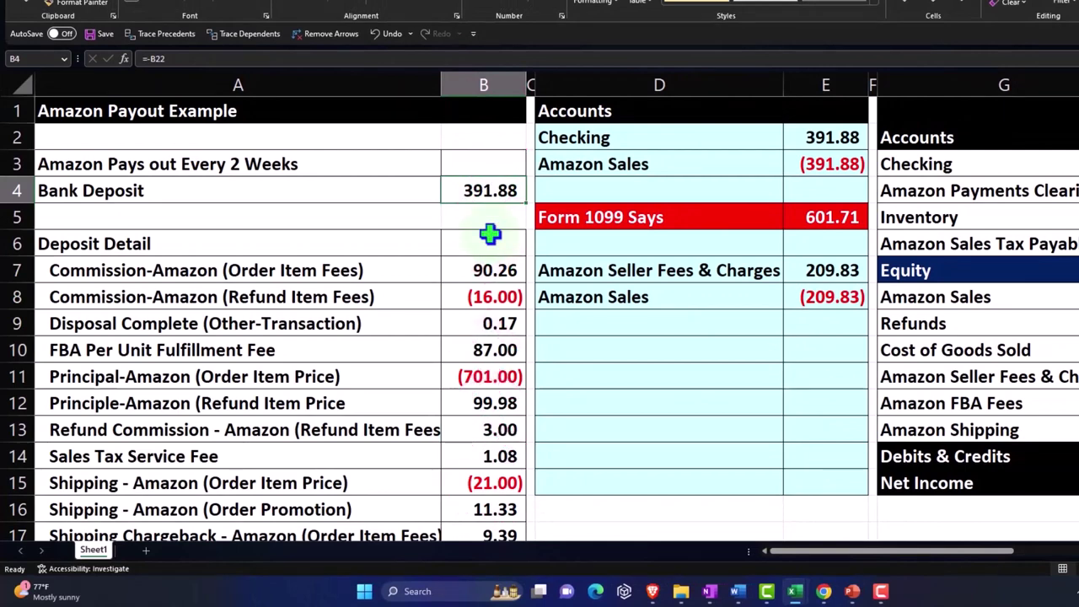
pyautogui.press('Right')
pyautogui.press('Right')
pyautogui.press('Right')
pyautogui.press('Up')
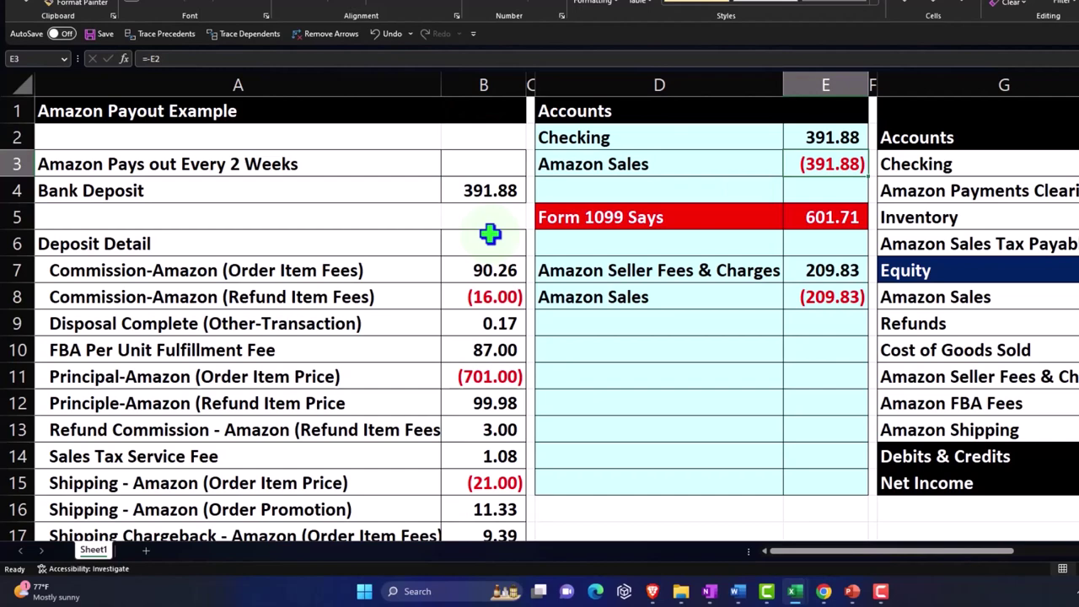
pyautogui.press('Right')
pyautogui.press('Right')
pyautogui.press('Right')
pyautogui.press('Right')
pyautogui.press('Right')
pyautogui.press('Right')
pyautogui.press('Right')
pyautogui.press('Right')
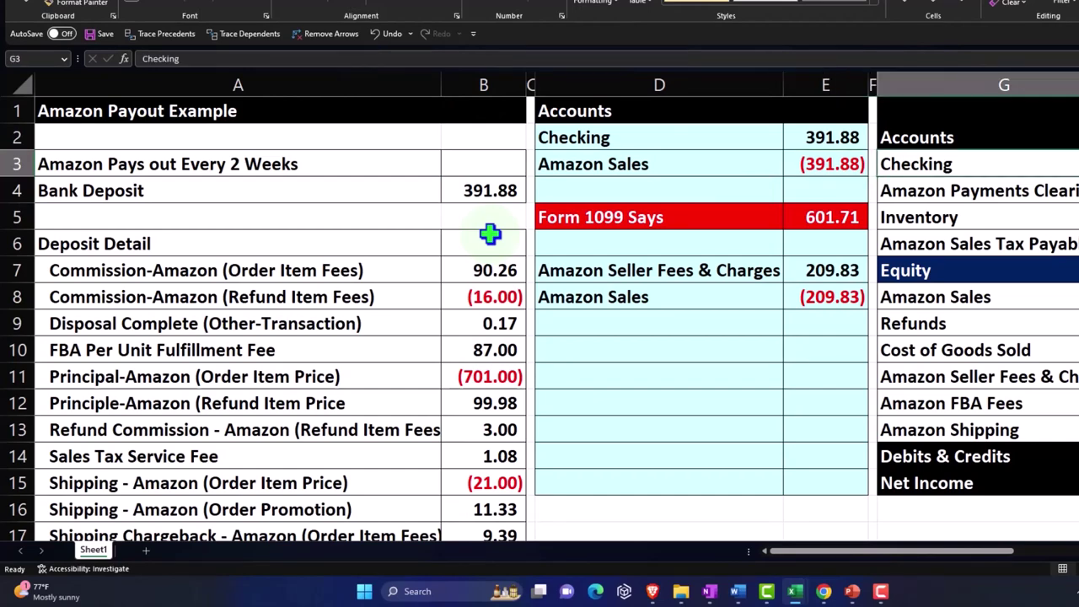
pyautogui.press('Right')
pyautogui.press('Right')
pyautogui.press('Right')
pyautogui.press('Right')
pyautogui.press('Right')
pyautogui.press('Right')
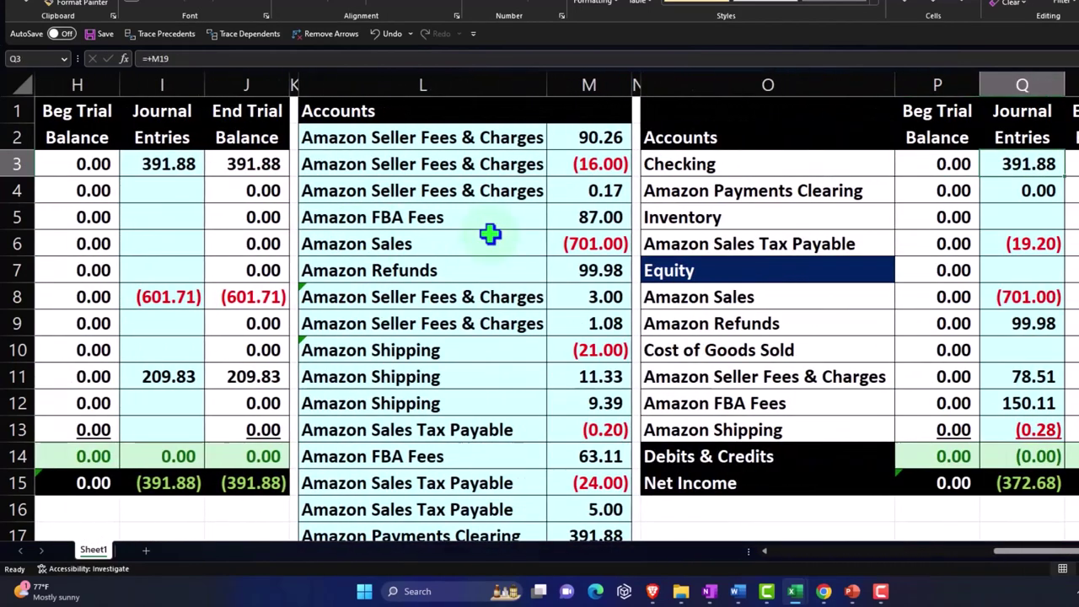
pyautogui.scroll(-2, 490, 235)
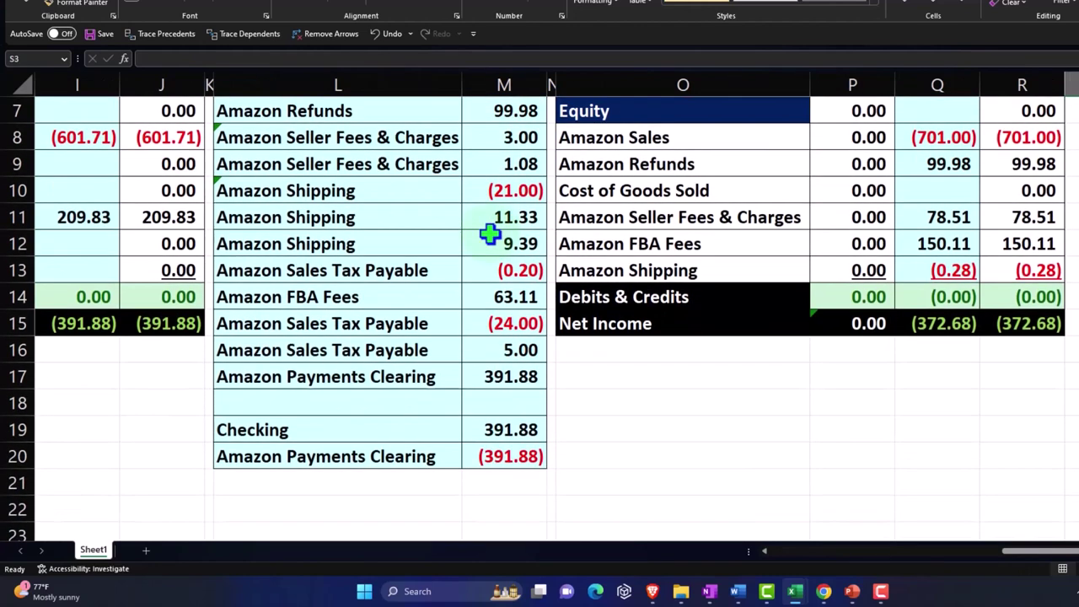
pyautogui.click(528, 368)
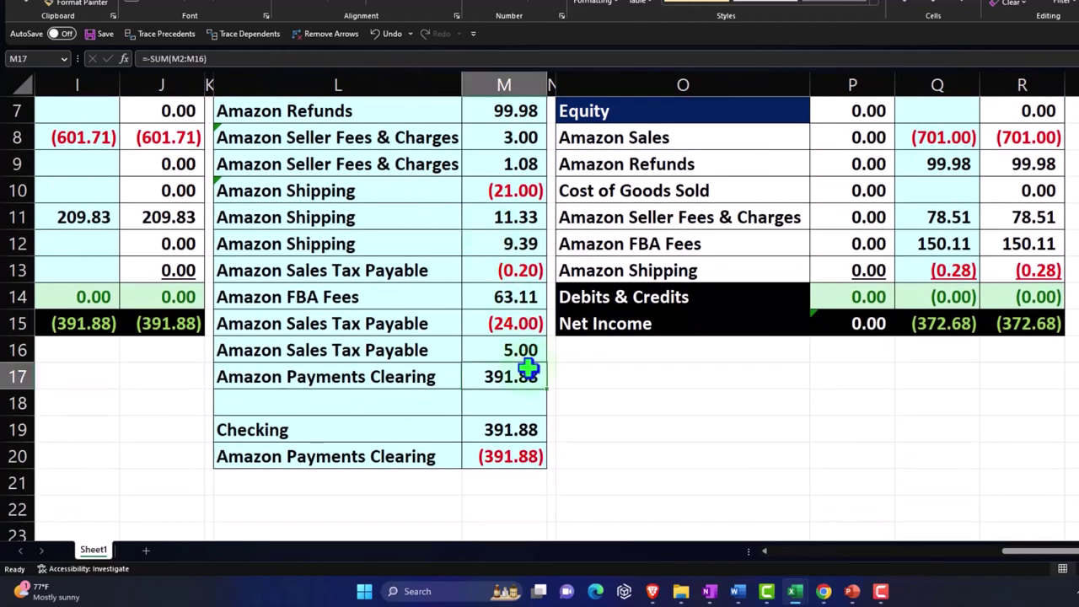
pyautogui.scroll(2, 527, 369)
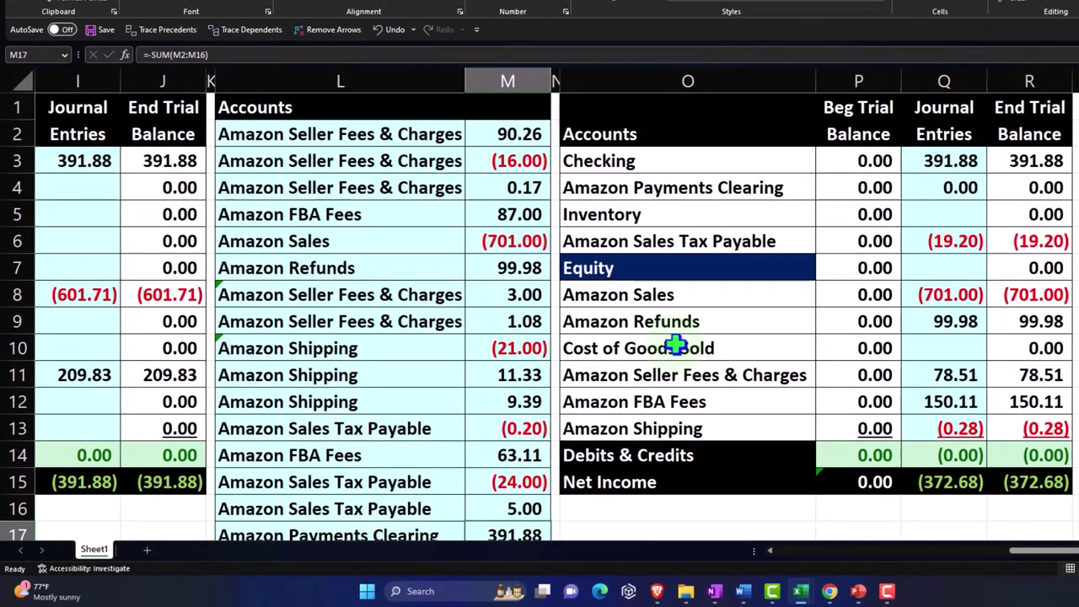
pyautogui.click(469, 325)
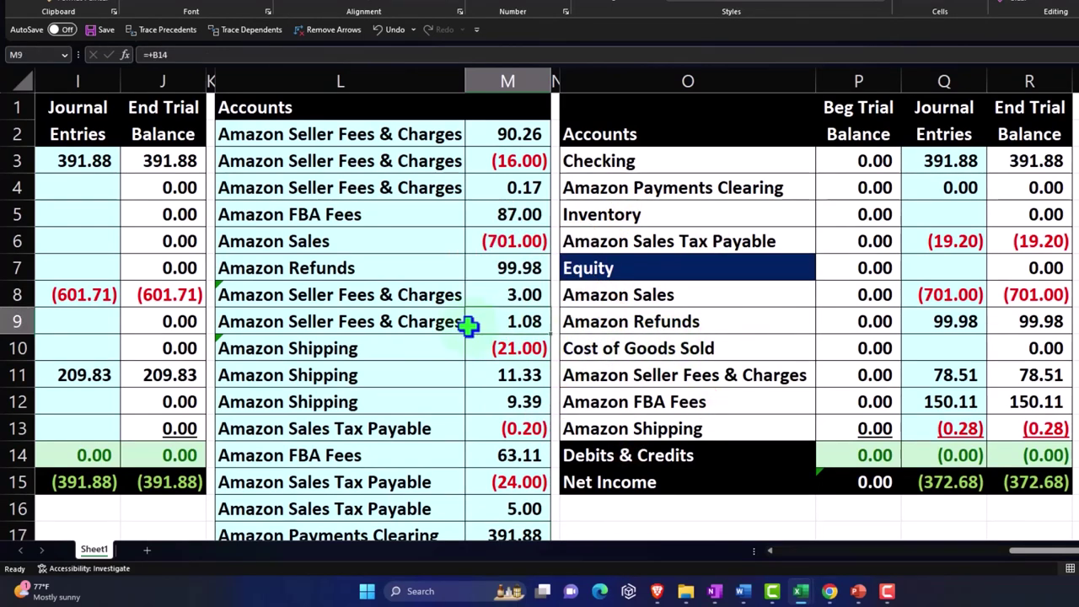
pyautogui.press('Home')
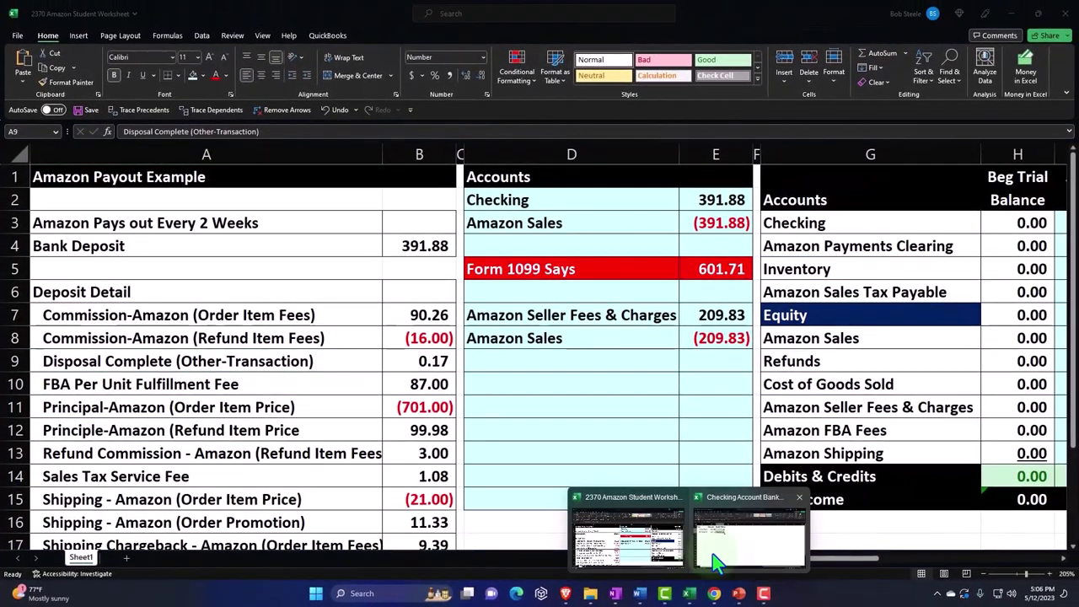
# - Review the Date, Amount and Bank Memo of the two 391.88 Shopify pay deposits in Checking Account Bank Feed 1
pyautogui.moveTo(743, 592)
pyautogui.click(769, 554)
pyautogui.click(309, 346)
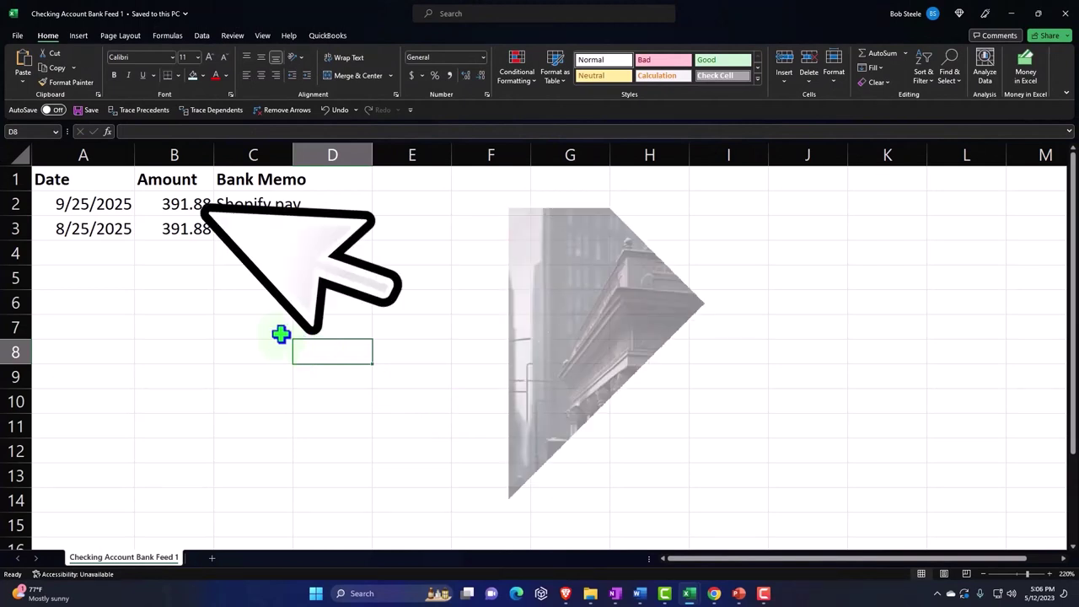
pyautogui.click(103, 214)
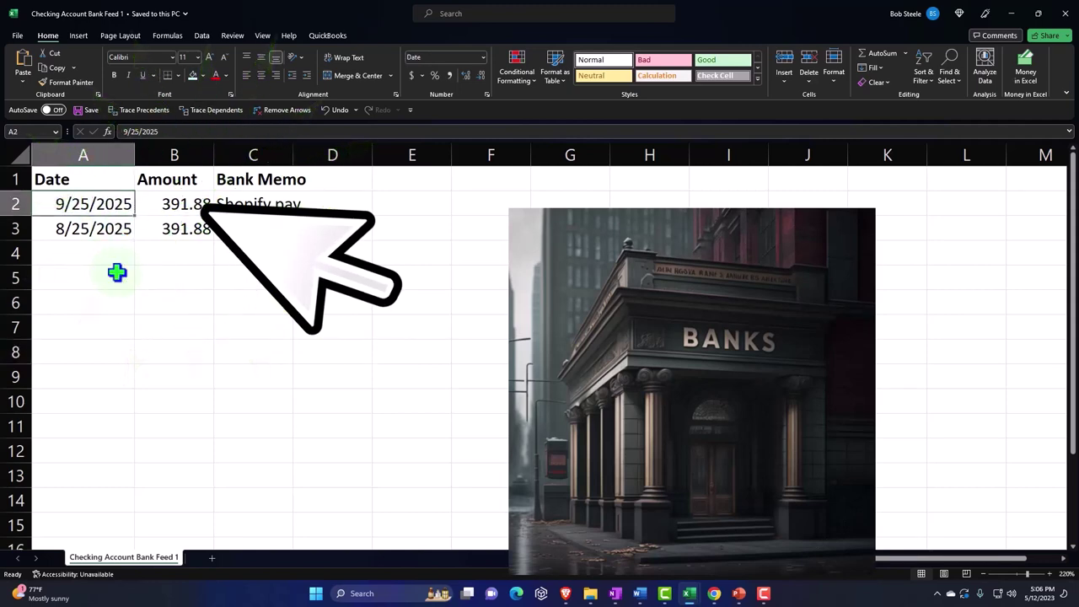
pyautogui.press('Up')
pyautogui.press('Right')
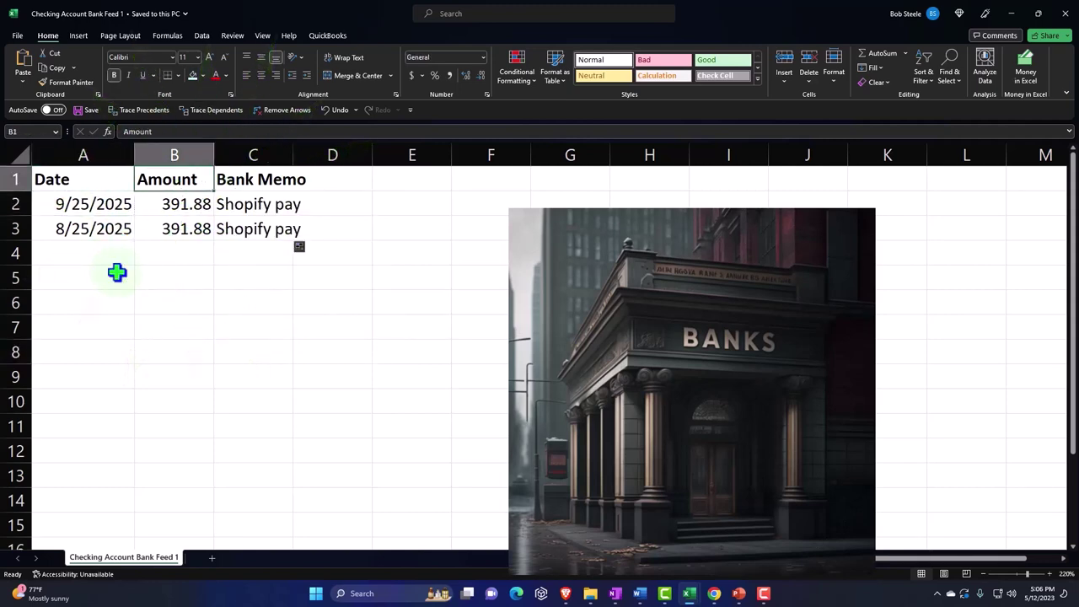
pyautogui.press('Right')
pyautogui.press('Down')
pyautogui.press('Left')
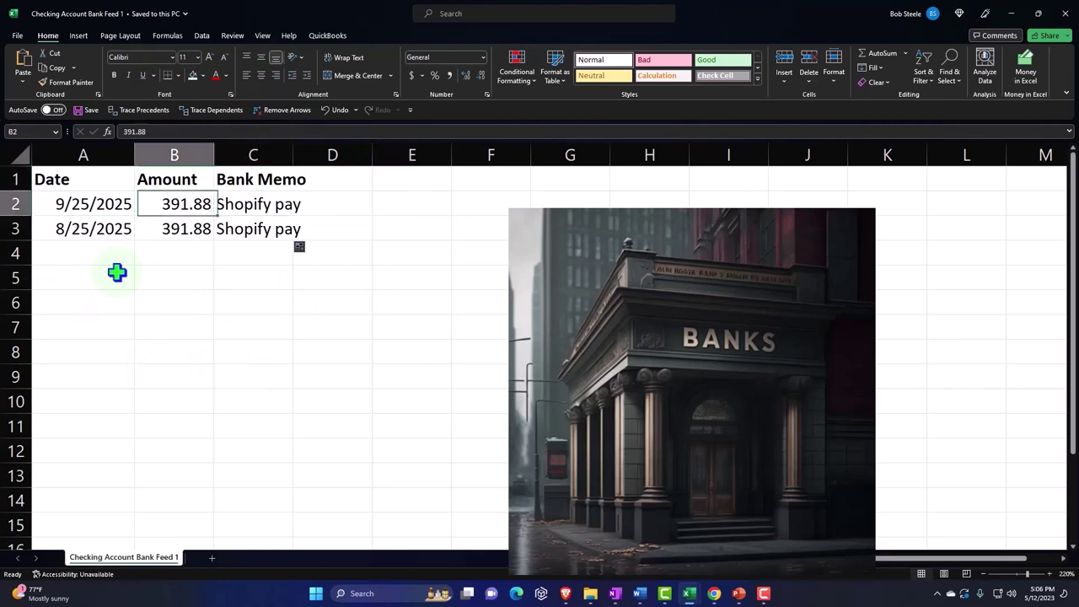
pyautogui.press('Left')
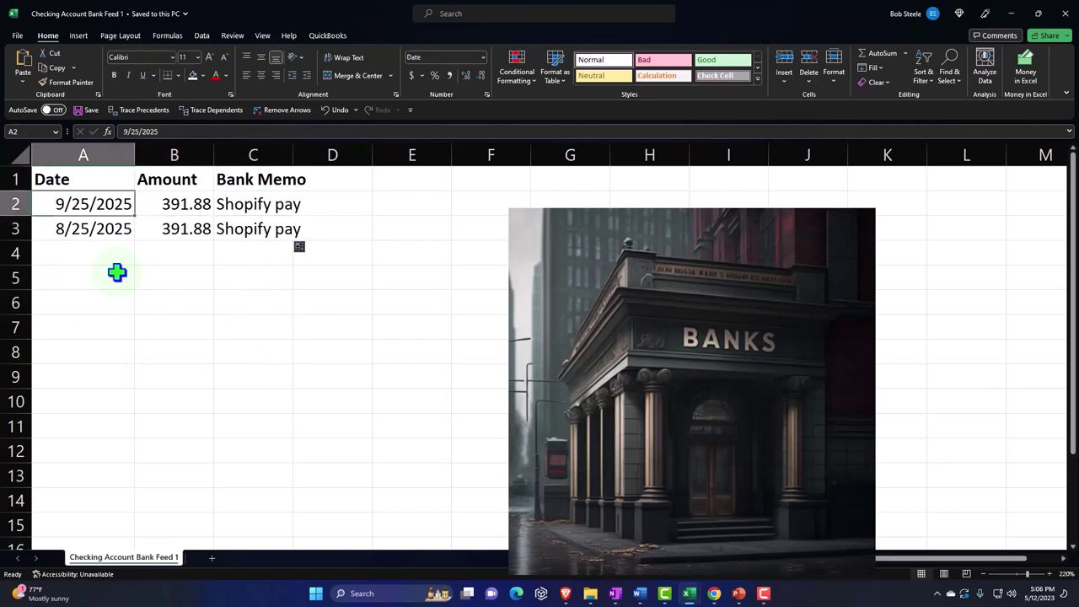
pyautogui.press('Down')
pyautogui.press('Up')
pyautogui.press('Right')
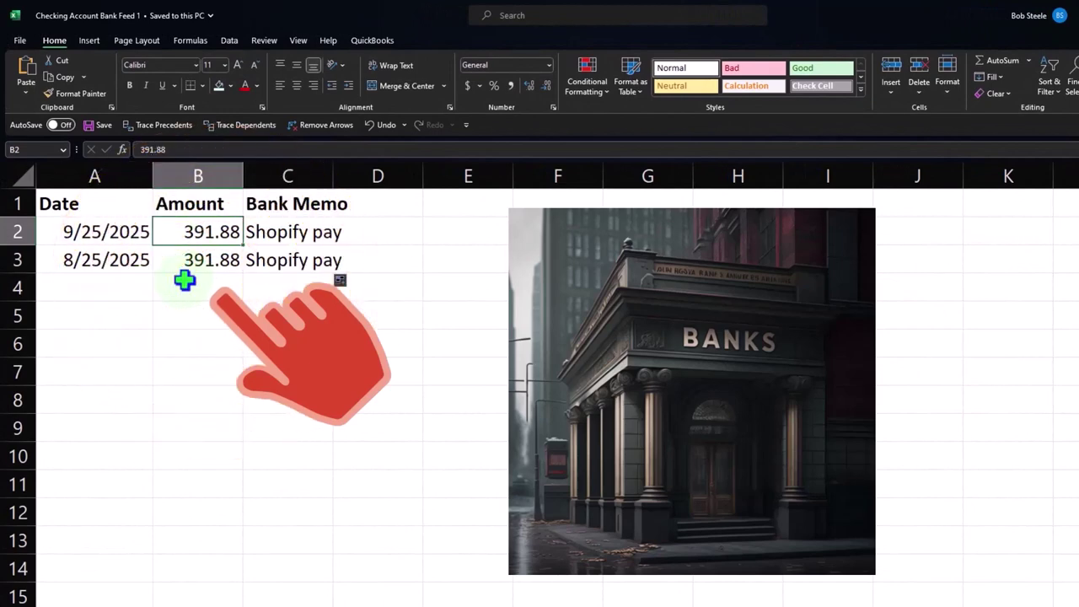
pyautogui.click(185, 281)
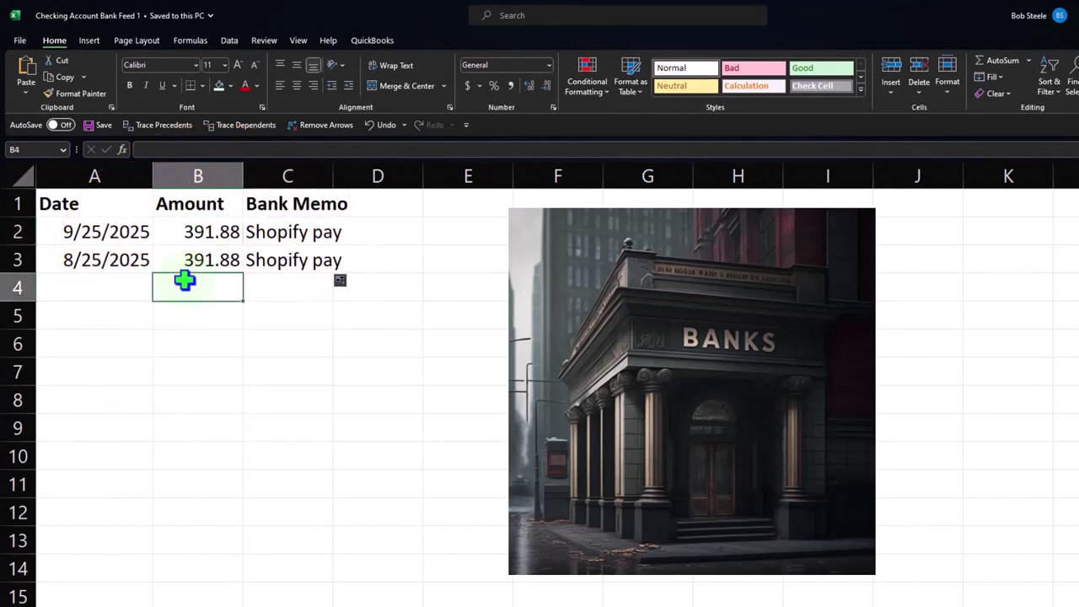
# - Save the bank feed as CSV UTF-8 (Comma delimited) named 'Checking Account Bank Feed 3'
pyautogui.click(19, 40)
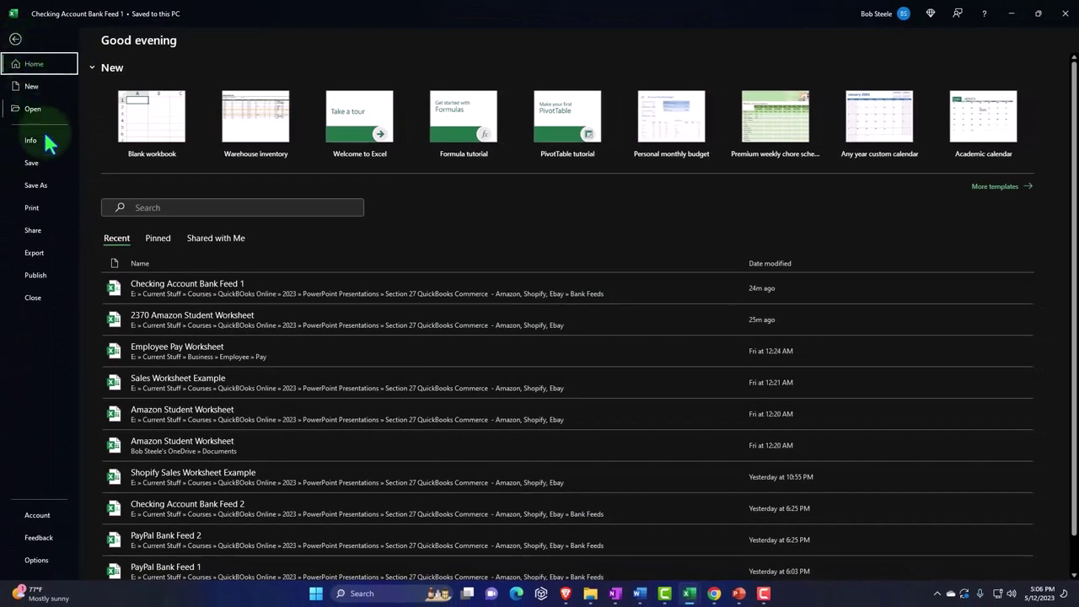
pyautogui.click(59, 191)
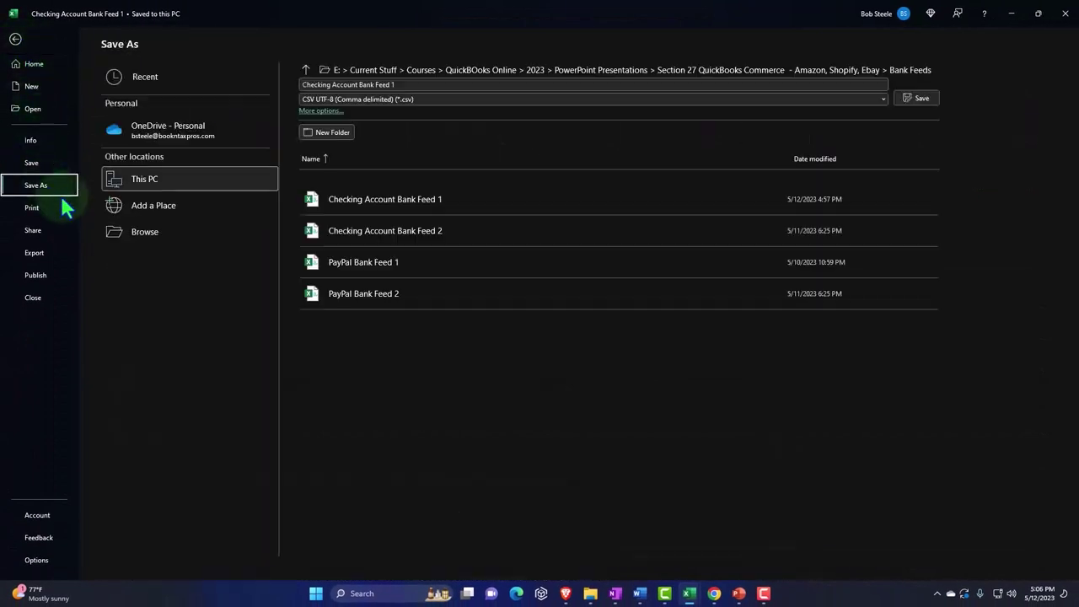
pyautogui.click(134, 234)
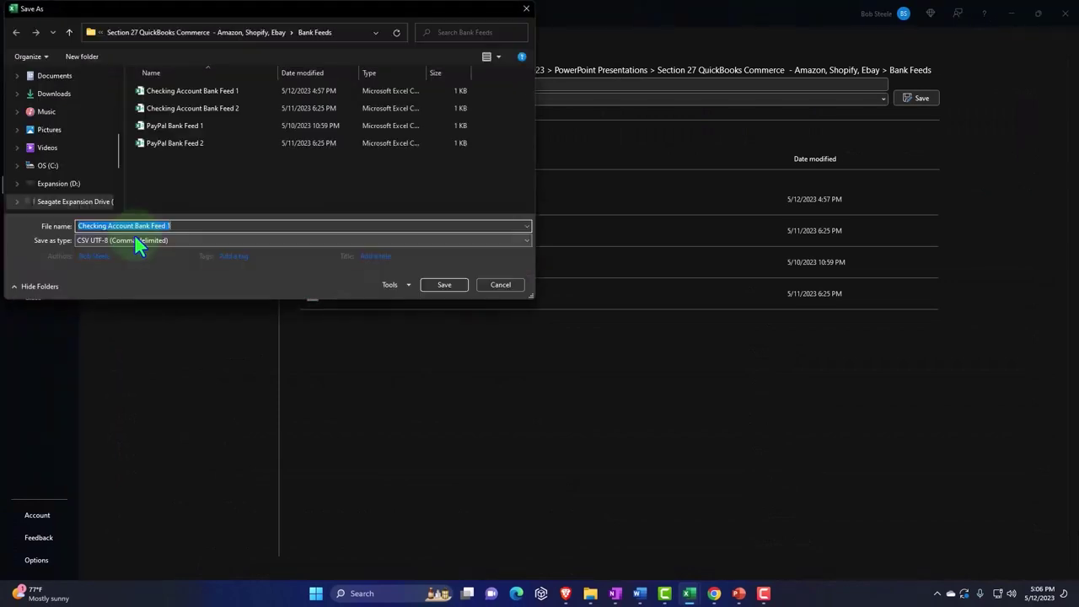
pyautogui.click(257, 241)
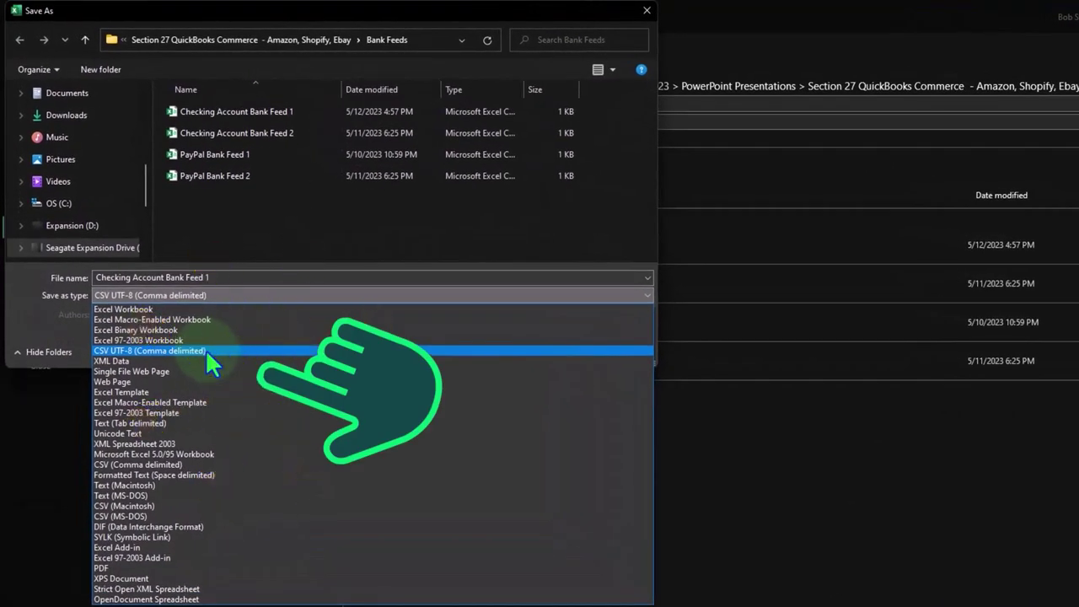
pyautogui.click(206, 349)
pyautogui.click(224, 277)
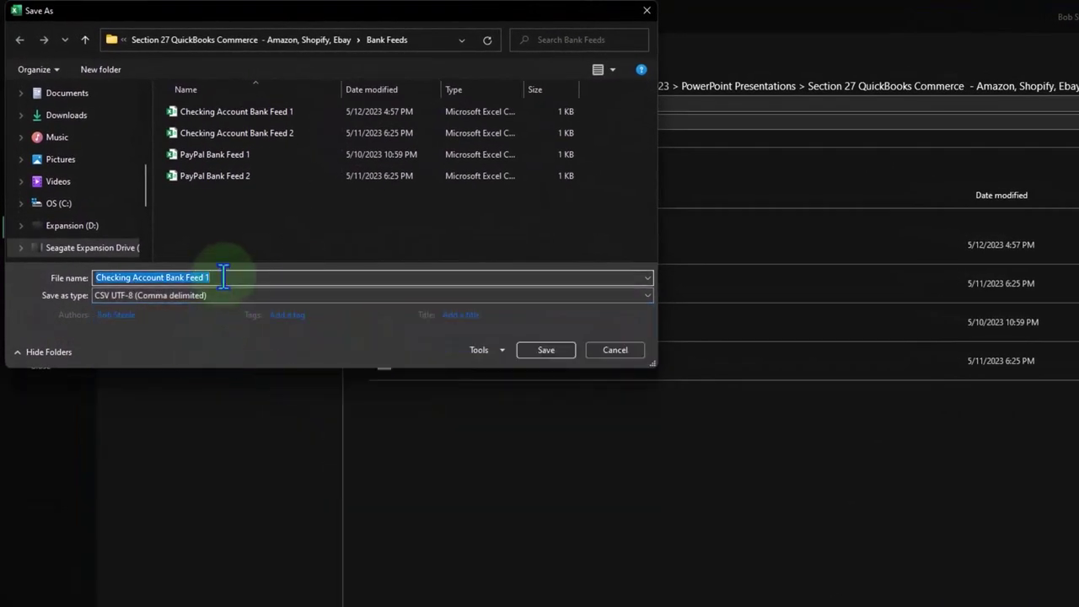
pyautogui.click(222, 278)
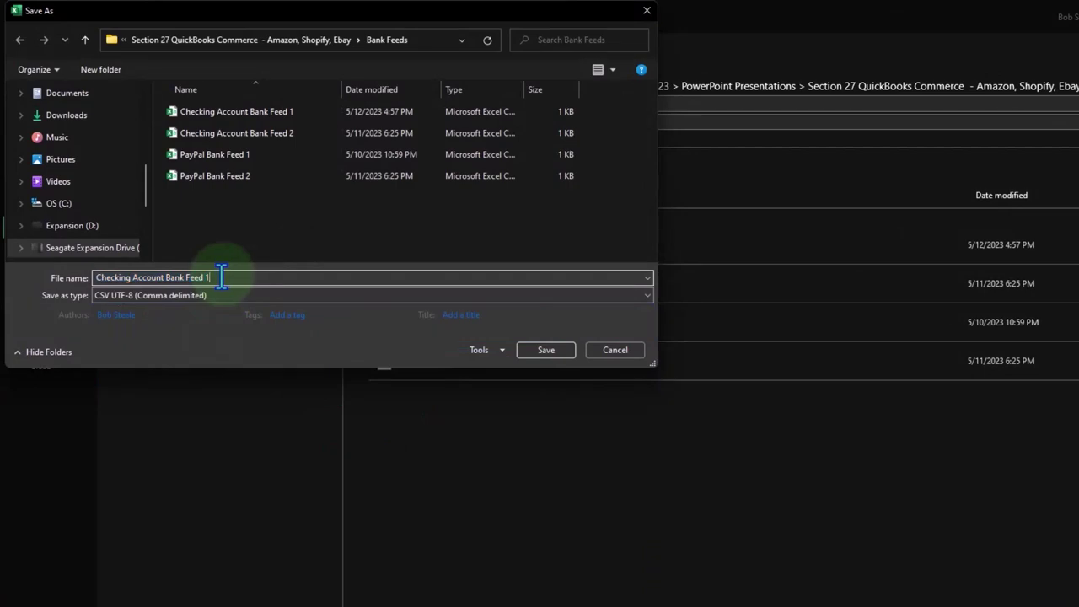
pyautogui.press('BackSpace')
pyautogui.write('3')
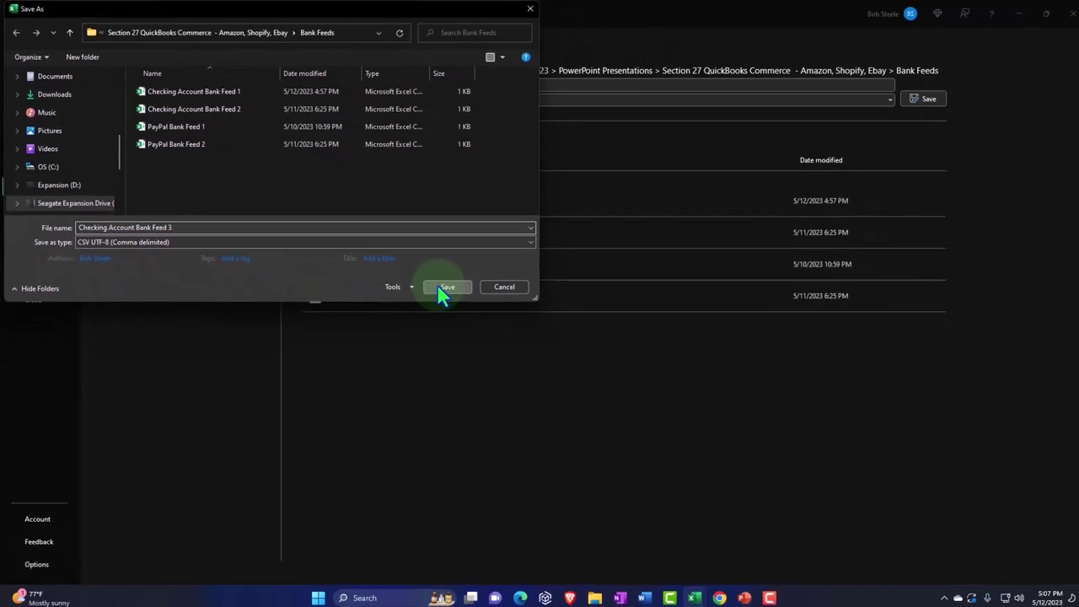
pyautogui.click(444, 288)
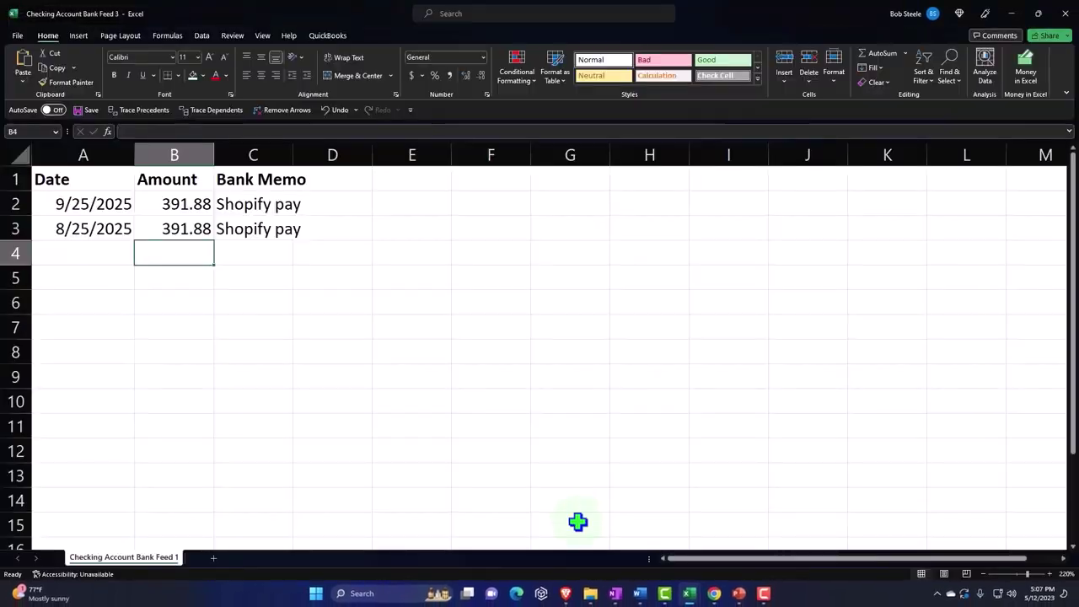
# - Show the Bank Feeds folder as extra large icons and open Checking Account Bank Feed 3 to verify it
pyautogui.moveTo(594, 598)
pyautogui.click(584, 541)
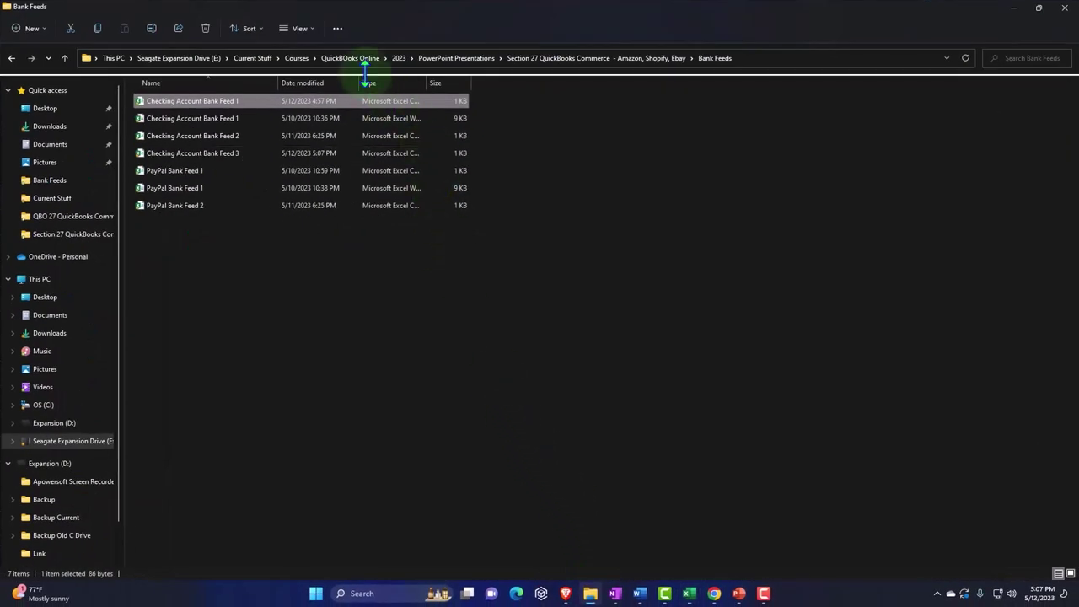
pyautogui.click(300, 28)
pyautogui.click(299, 54)
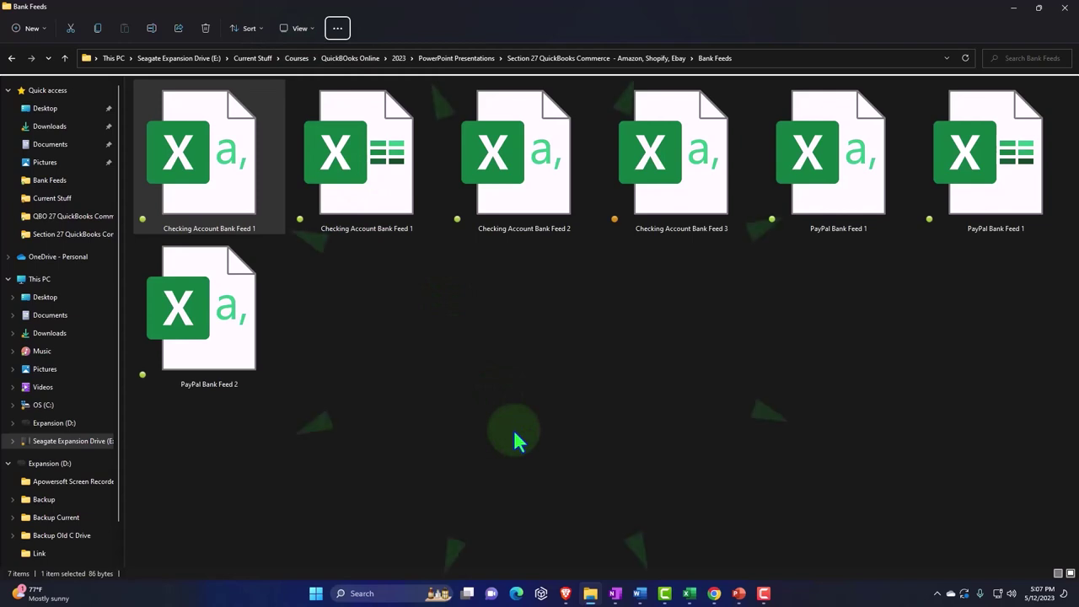
pyautogui.click(678, 202)
pyautogui.doubleClick(679, 200)
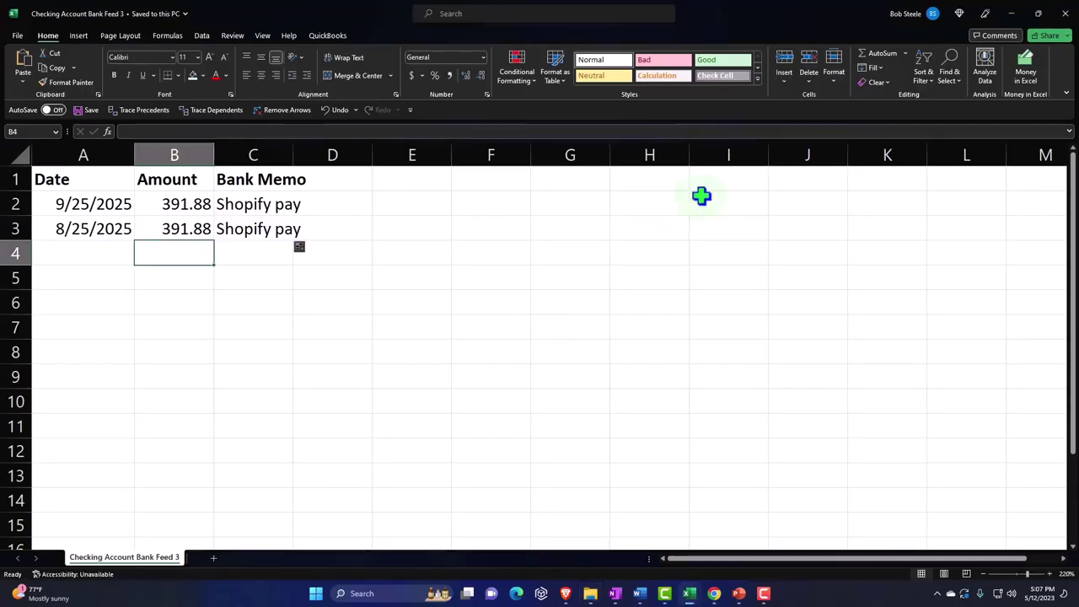
# - Close the bank feed file and return to QuickBooks Online in Chrome
pyautogui.click(1064, 14)
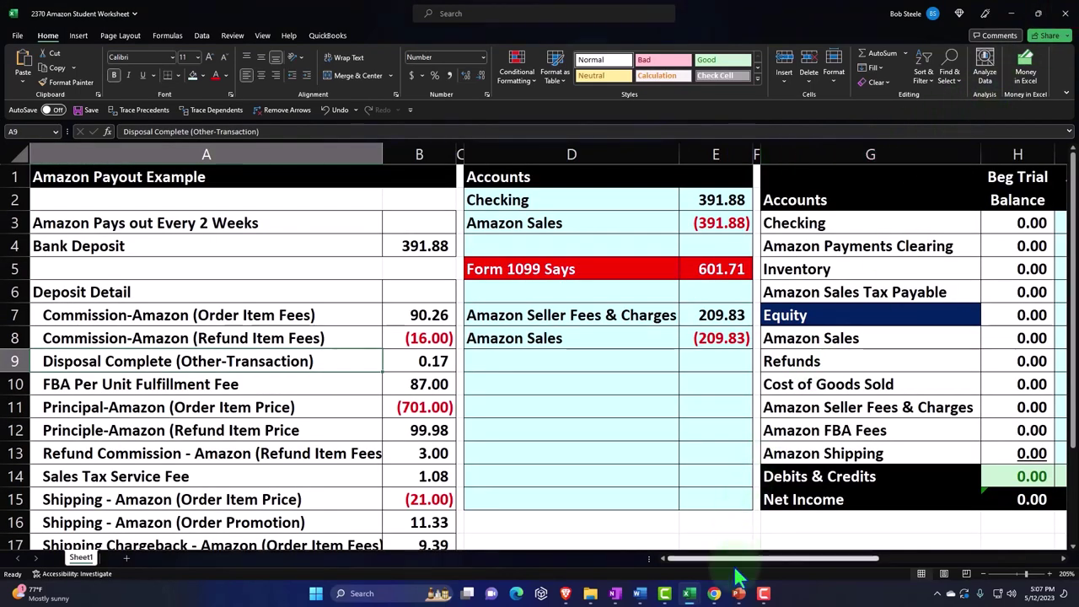
pyautogui.moveTo(714, 592)
pyautogui.click(705, 567)
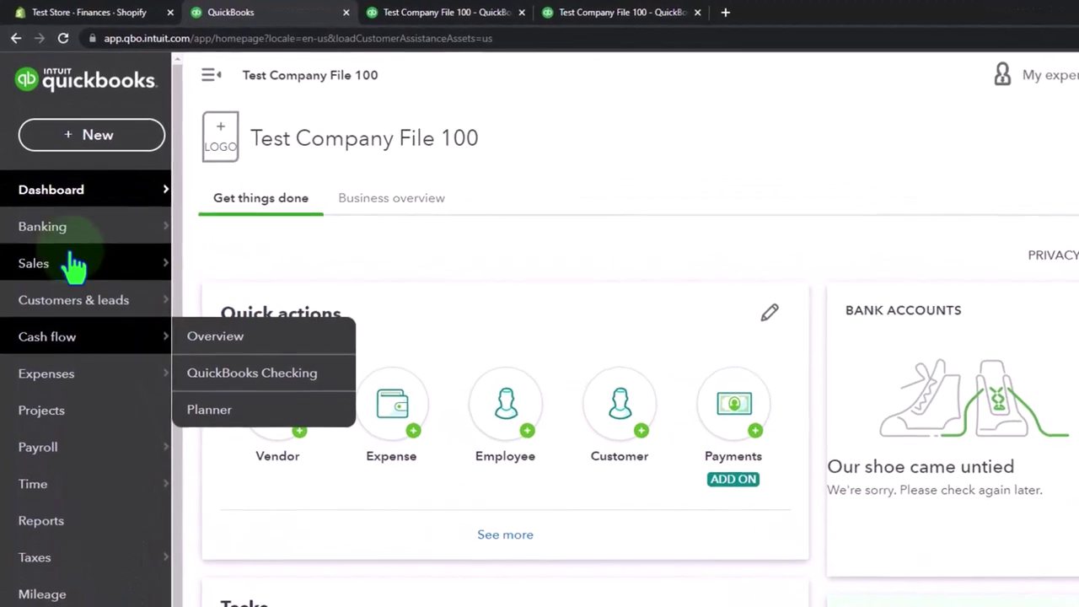
# - From the Banking page, start an Upload from file transaction import
pyautogui.click(52, 235)
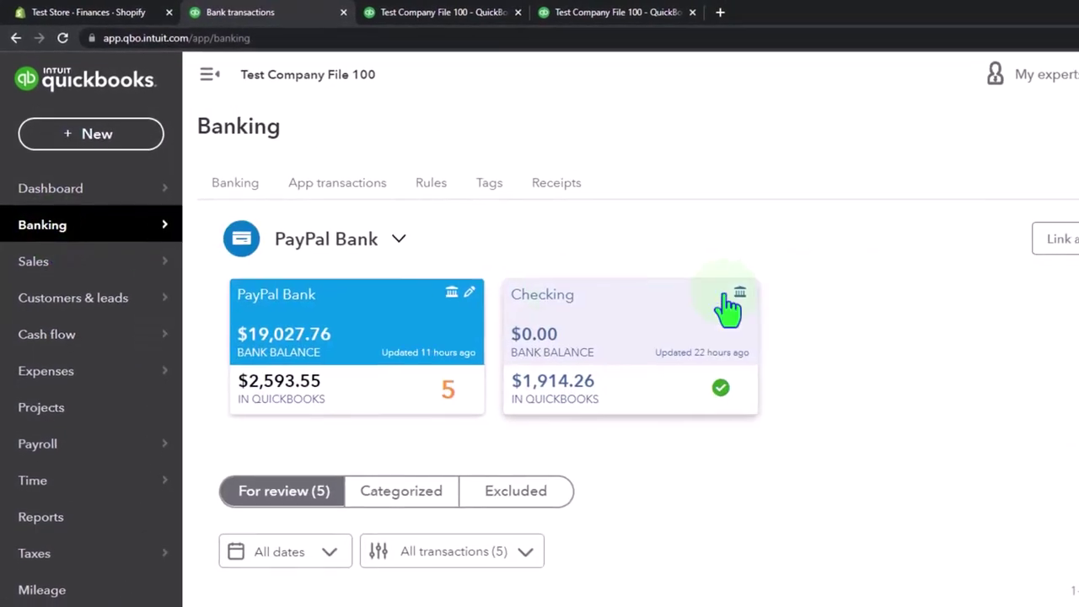
pyautogui.click(892, 187)
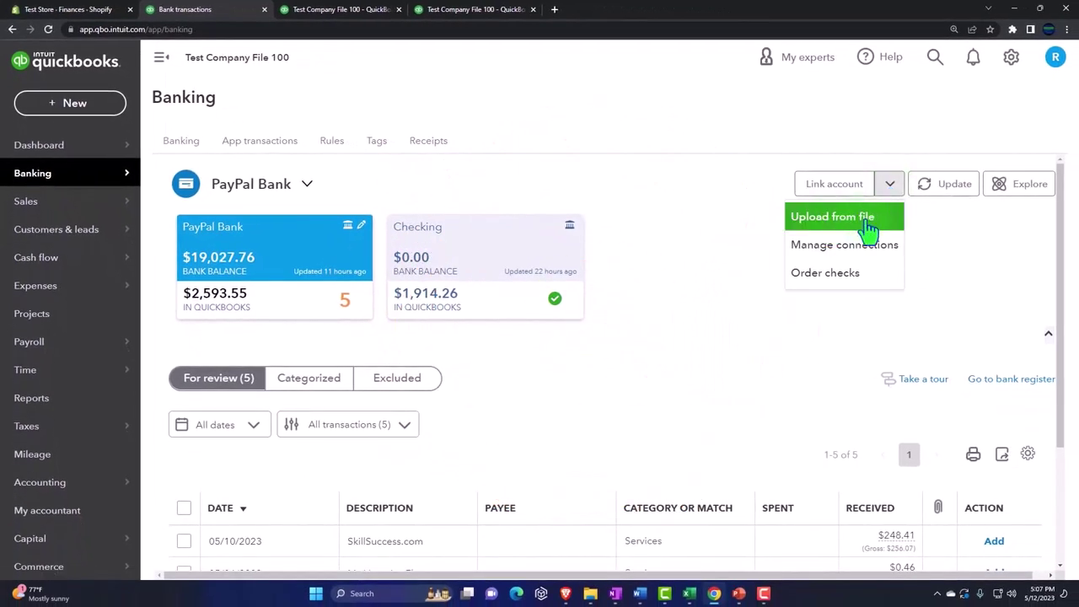
pyautogui.click(867, 222)
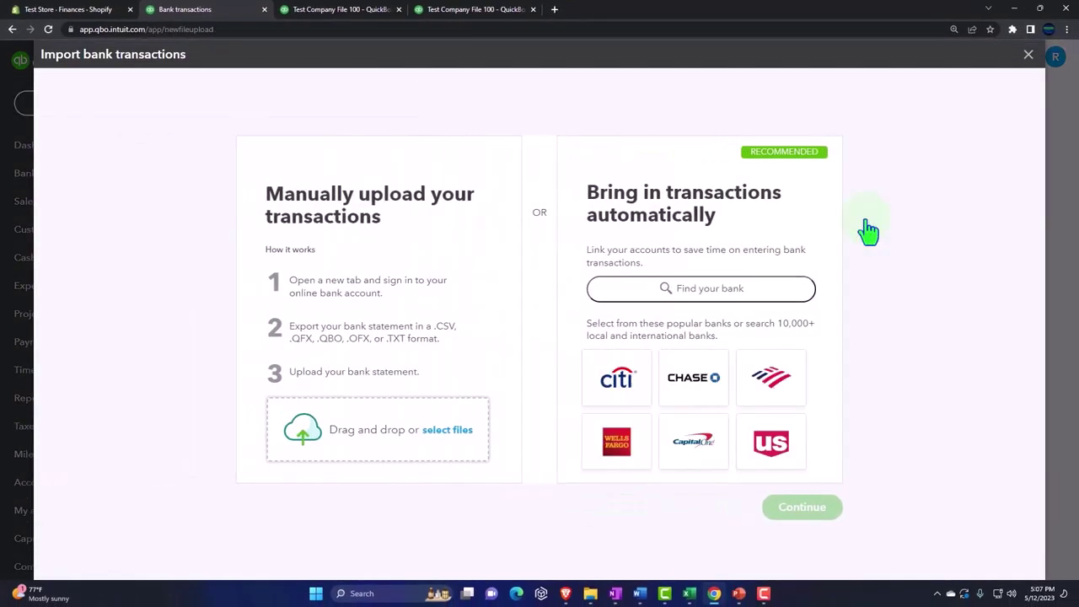
pyautogui.click(462, 432)
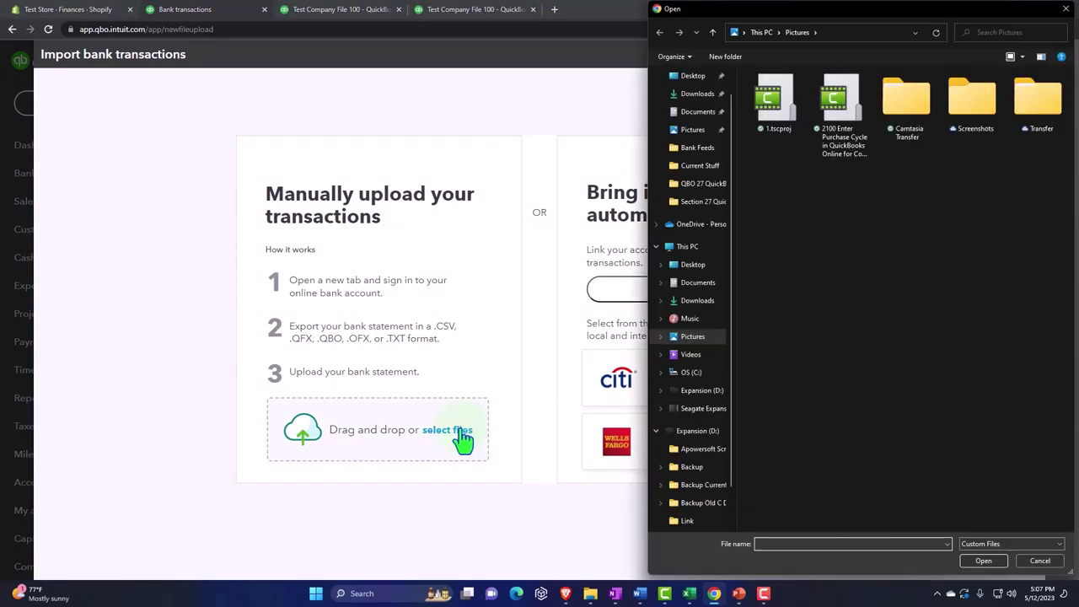
# - Pick Checking Account Bank Feed 3.csv via the pasted Bank Feeds folder path and continue
pyautogui.click(591, 594)
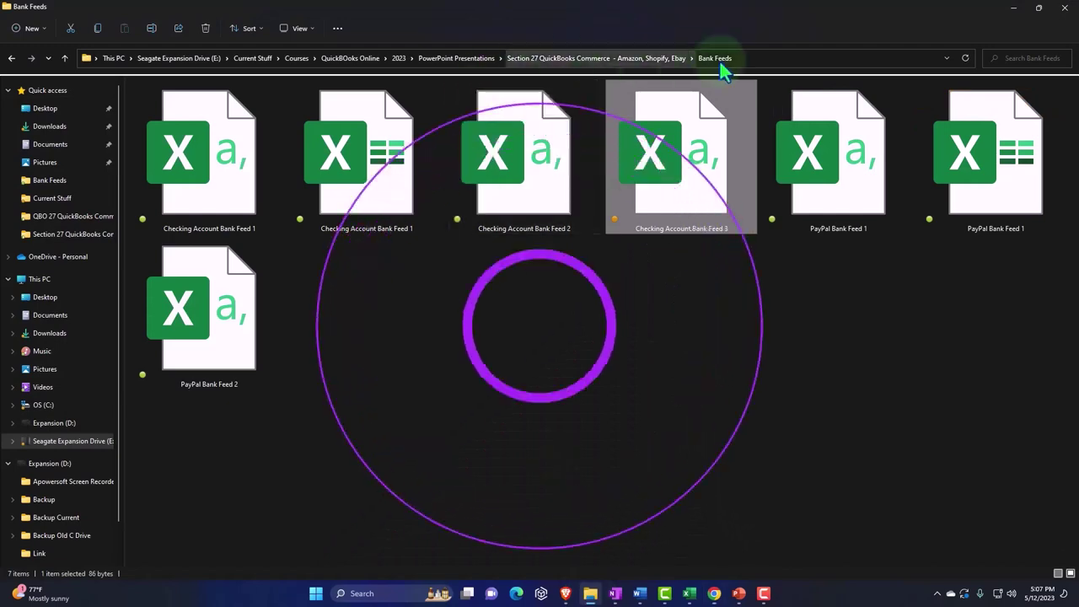
pyautogui.click(757, 66)
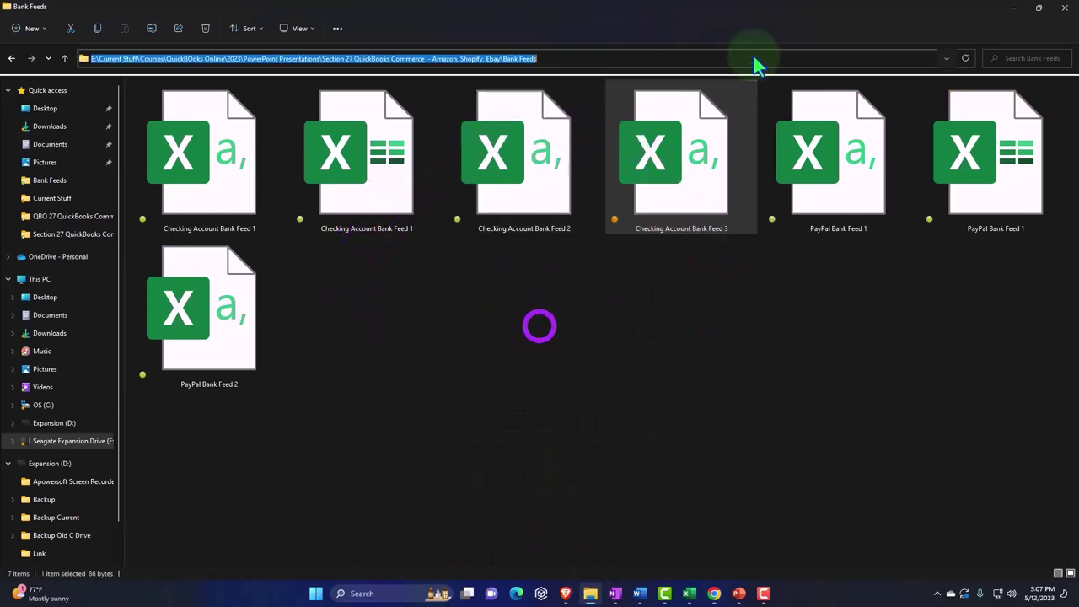
pyautogui.click(1015, 8)
pyautogui.click(827, 32)
pyautogui.write('E:\\Current Stuff\\Courses\\QuickBOoks Online\\2023\\PowerPoint Presentations\\Section 27 QuickBooks Commerce - Amazon, Shopify, Ebay\\Bank Feeds')
pyautogui.press('Return')
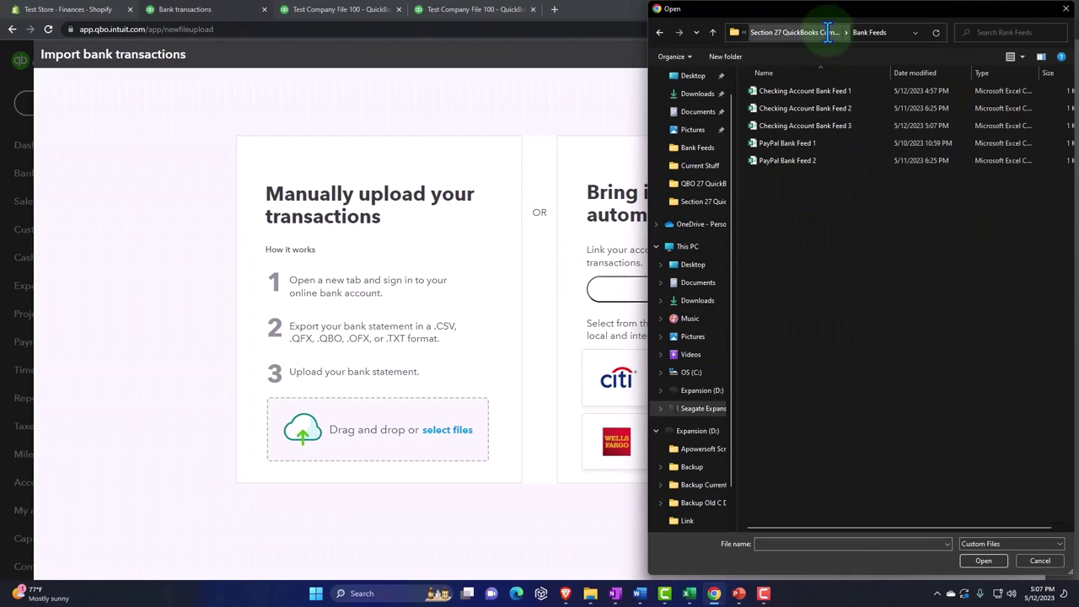
pyautogui.click(829, 126)
pyautogui.doubleClick(831, 125)
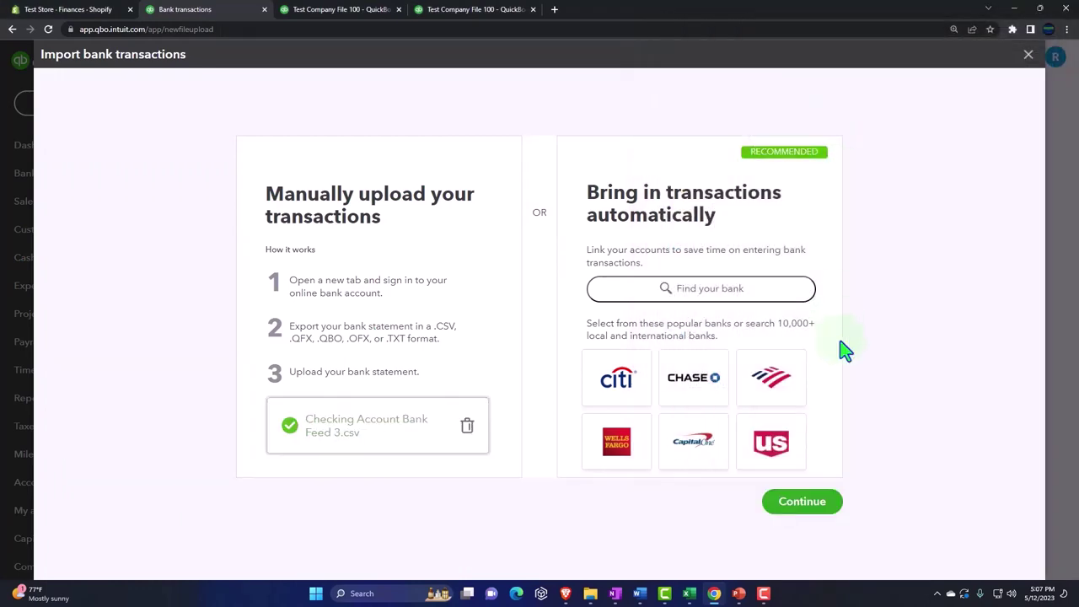
pyautogui.click(802, 503)
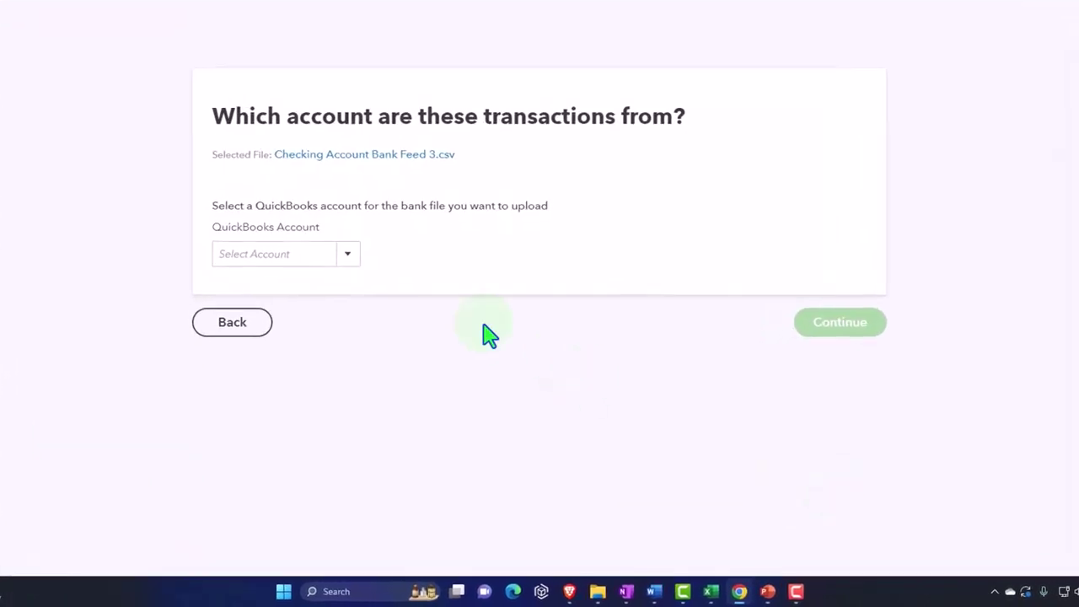
# - Assign the file to Checking, use MM/dd/yyyy dates and map Description to Column 3: Bank Memo
pyautogui.click(334, 230)
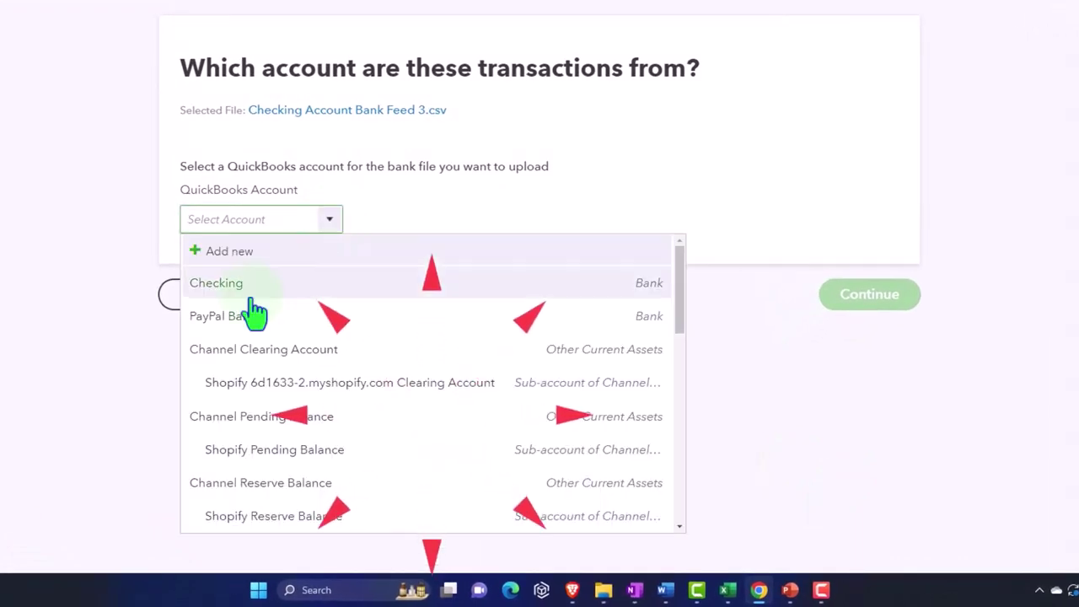
pyautogui.click(238, 287)
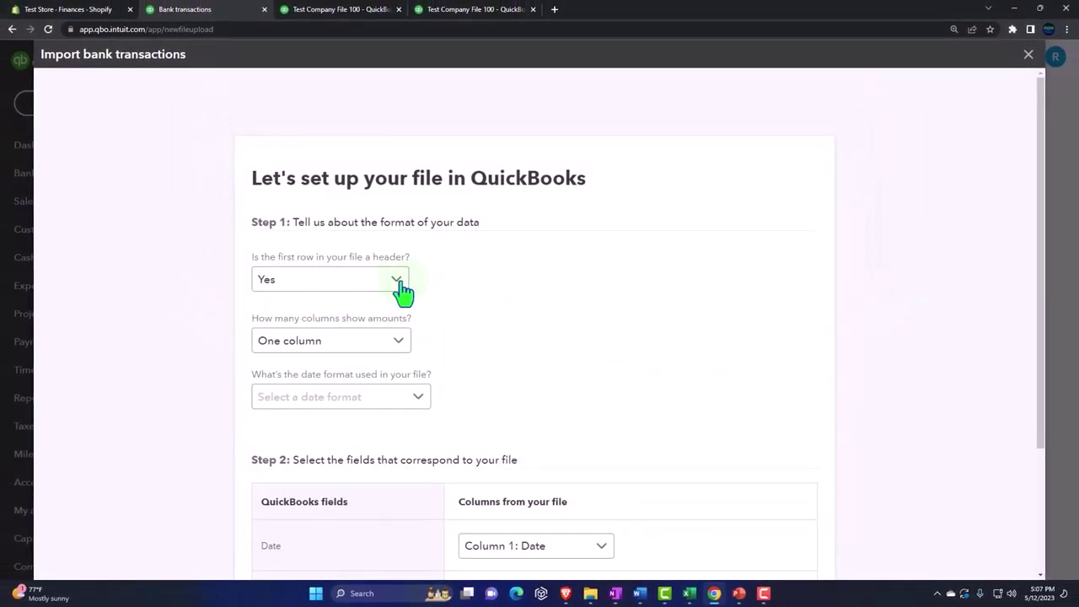
pyautogui.click(403, 342)
pyautogui.click(403, 343)
pyautogui.scroll(-1, 473, 342)
pyautogui.click(421, 345)
pyautogui.click(397, 377)
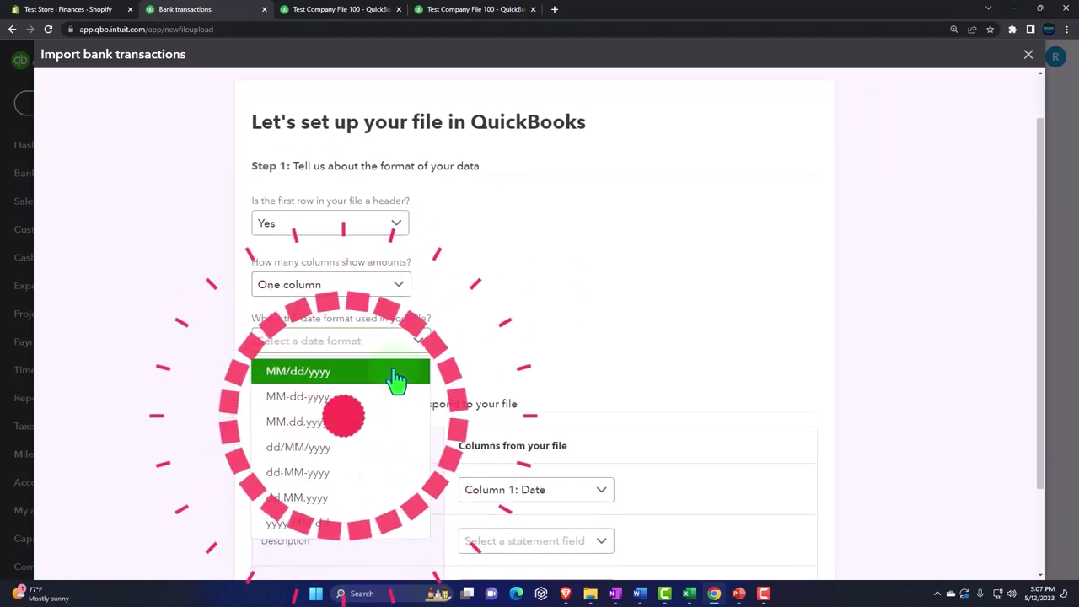
pyautogui.scroll(-2, 218, 388)
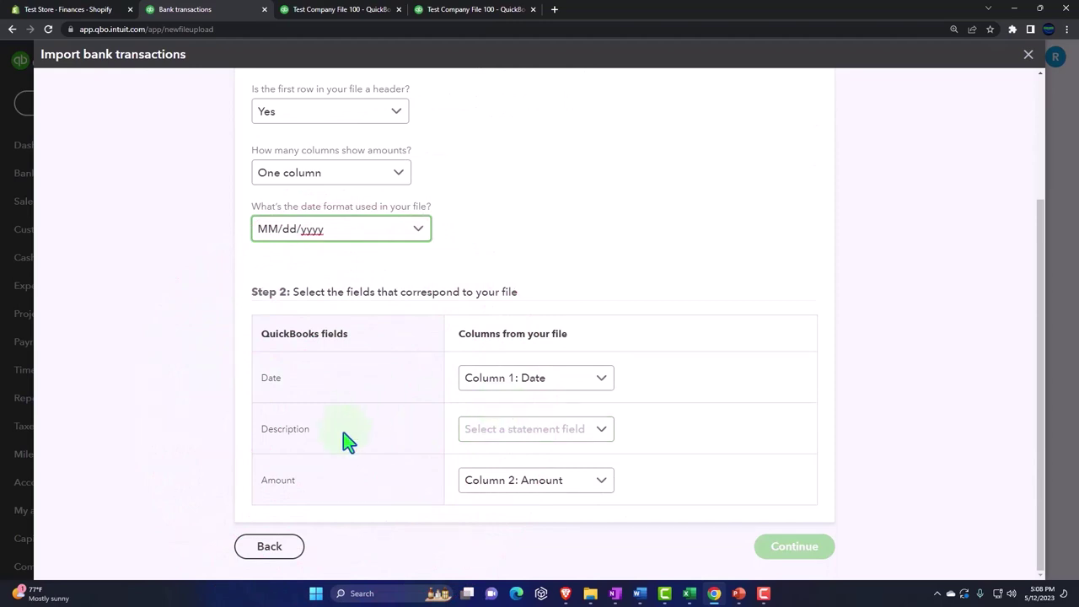
pyautogui.click(602, 434)
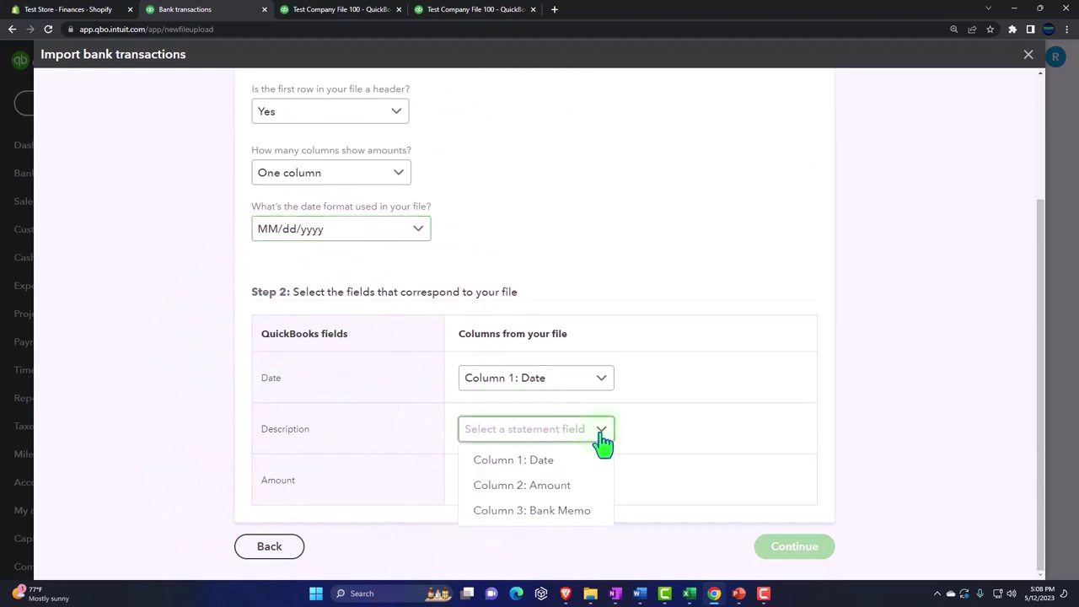
pyautogui.click(578, 511)
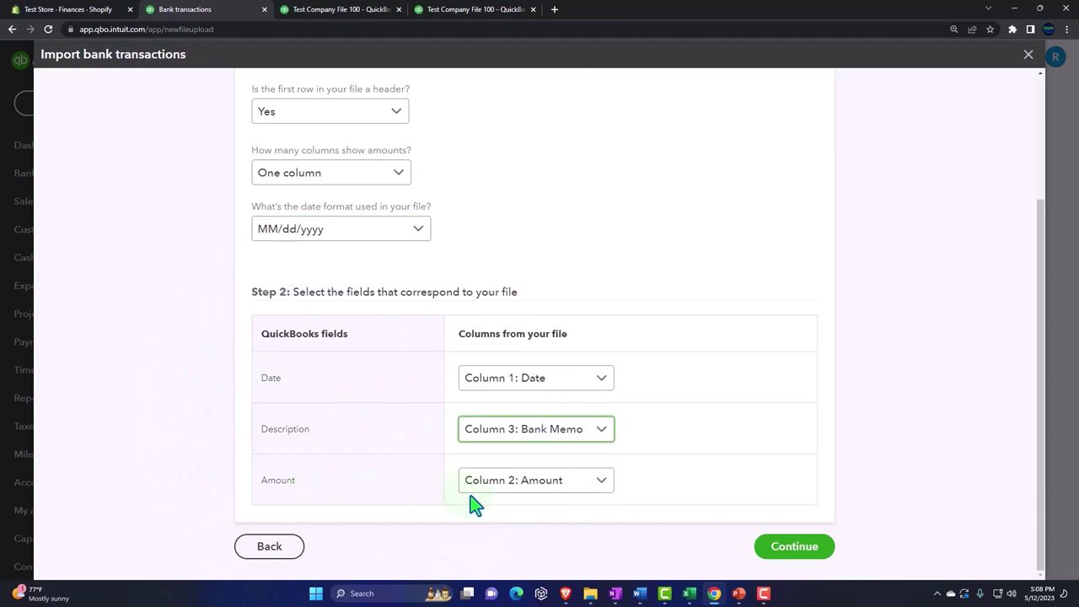
# - Select both Shopify pay transactions and import them
pyautogui.click(795, 547)
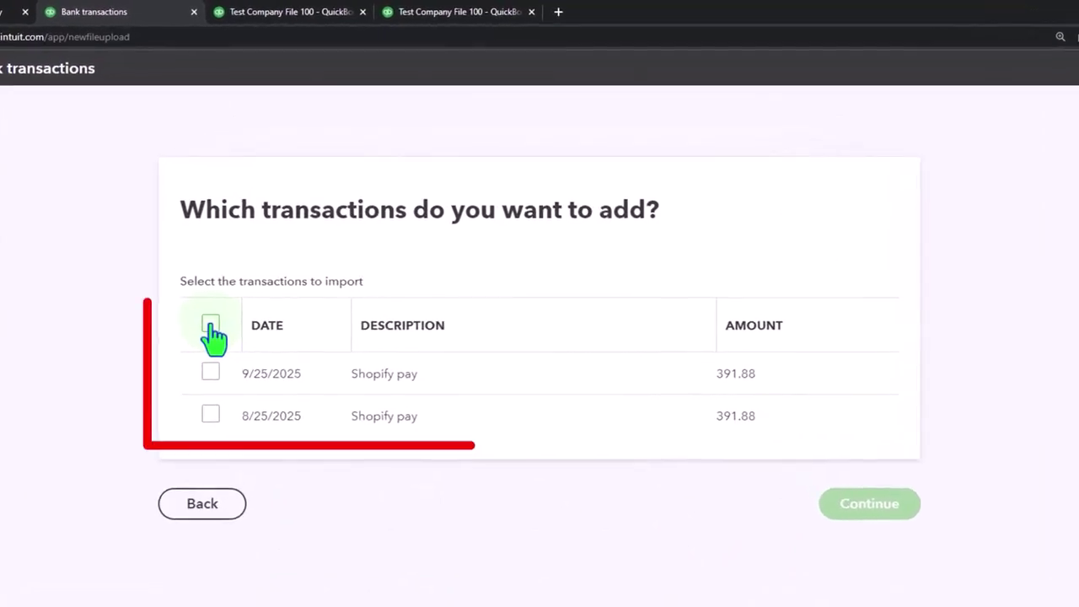
pyautogui.click(225, 312)
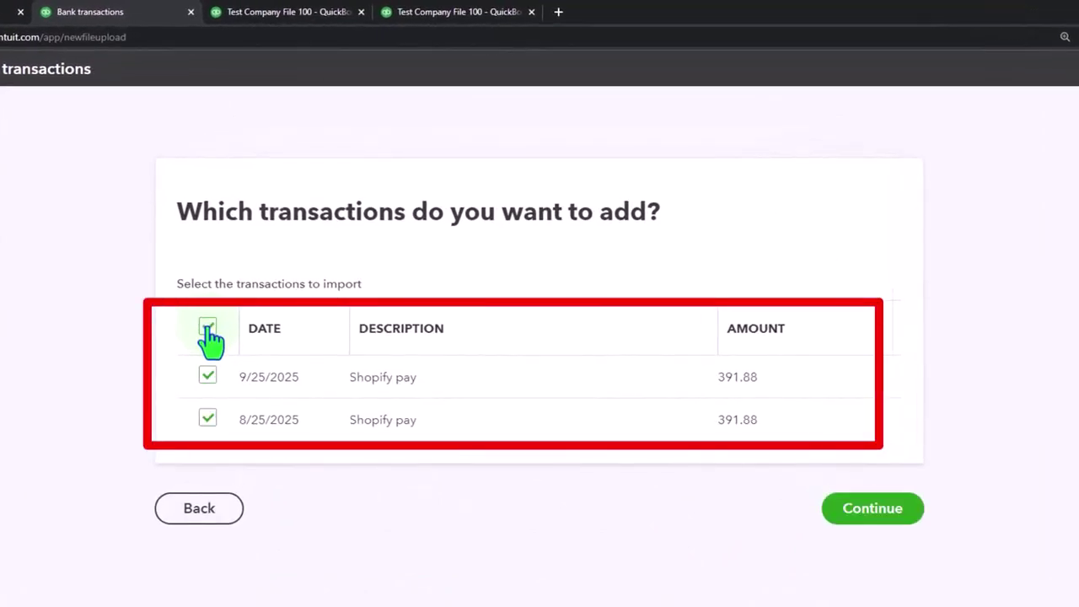
pyautogui.click(877, 516)
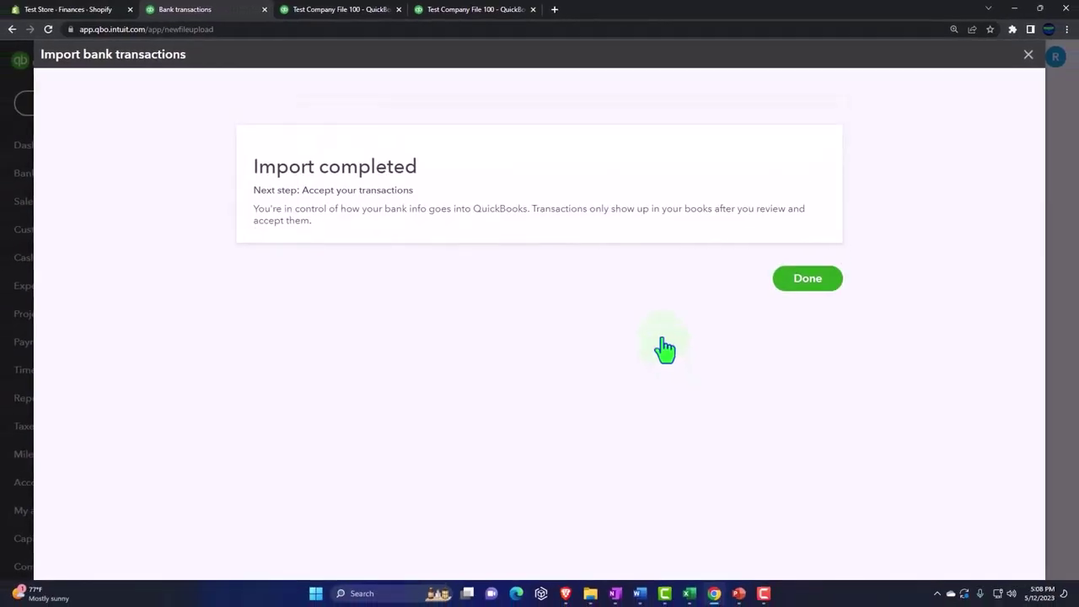
# - Close the import, list Checking's two 391.88 Shopify Pay deposits for review, and return to the Amazon Payout Example sheet
pyautogui.click(788, 292)
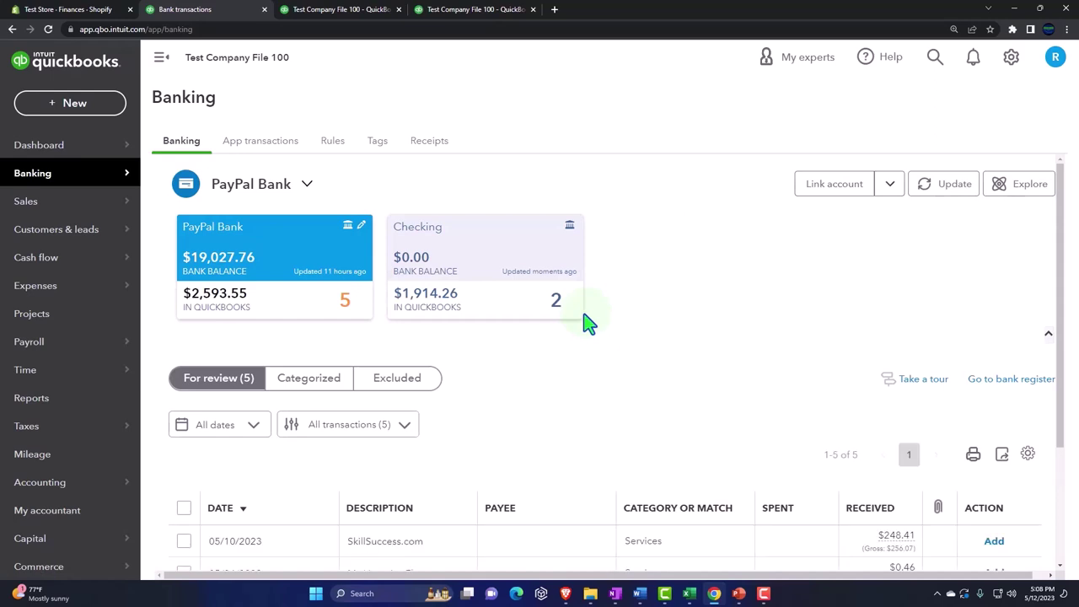
pyautogui.click(497, 302)
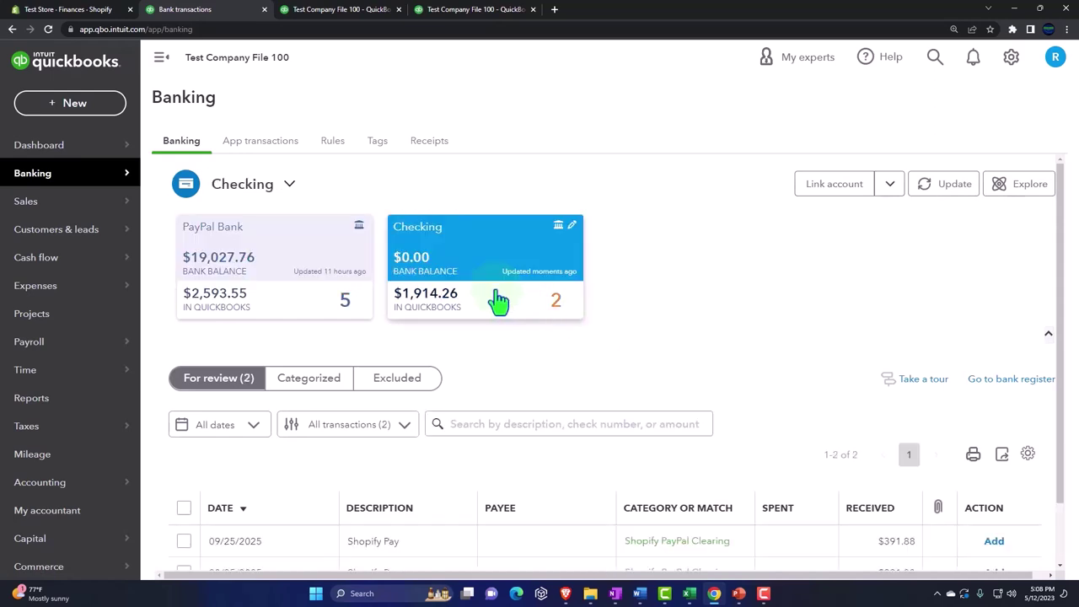
pyautogui.scroll(-1, 501, 298)
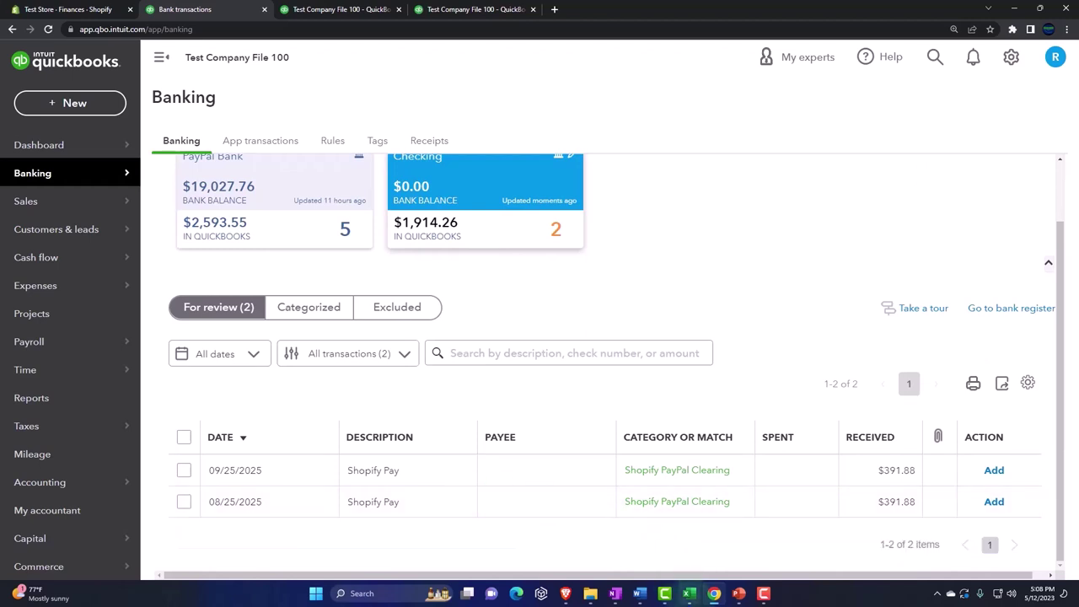
pyautogui.click(689, 594)
pyautogui.click(618, 408)
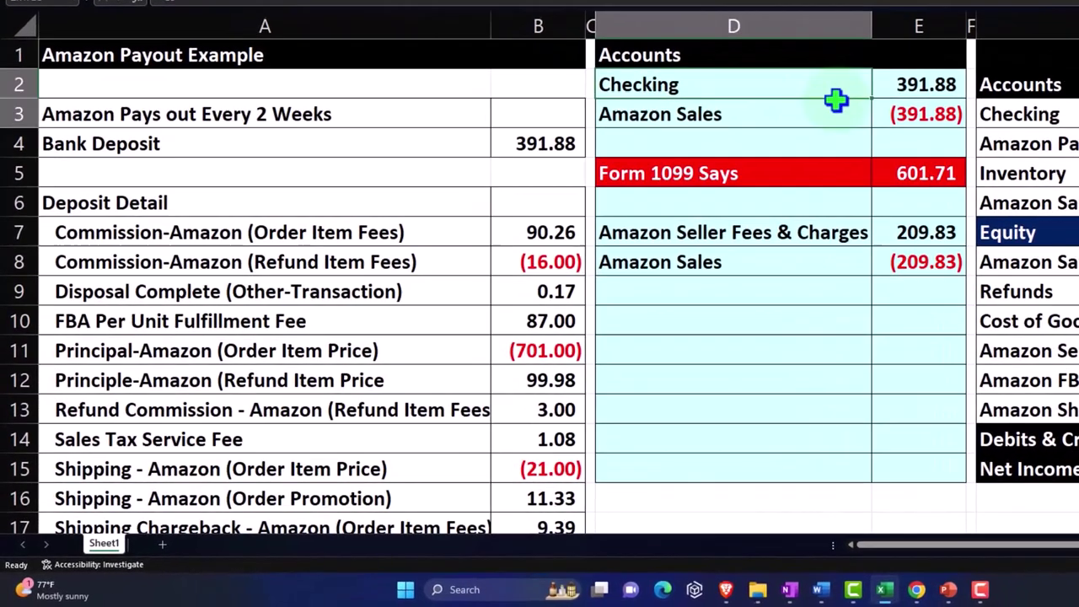
# - Highlight the Checking 391.88 versus Amazon Sales entry in D2:E3, then return to QuickBooks
pyautogui.moveTo(835, 101); pyautogui.dragTo(895, 106)
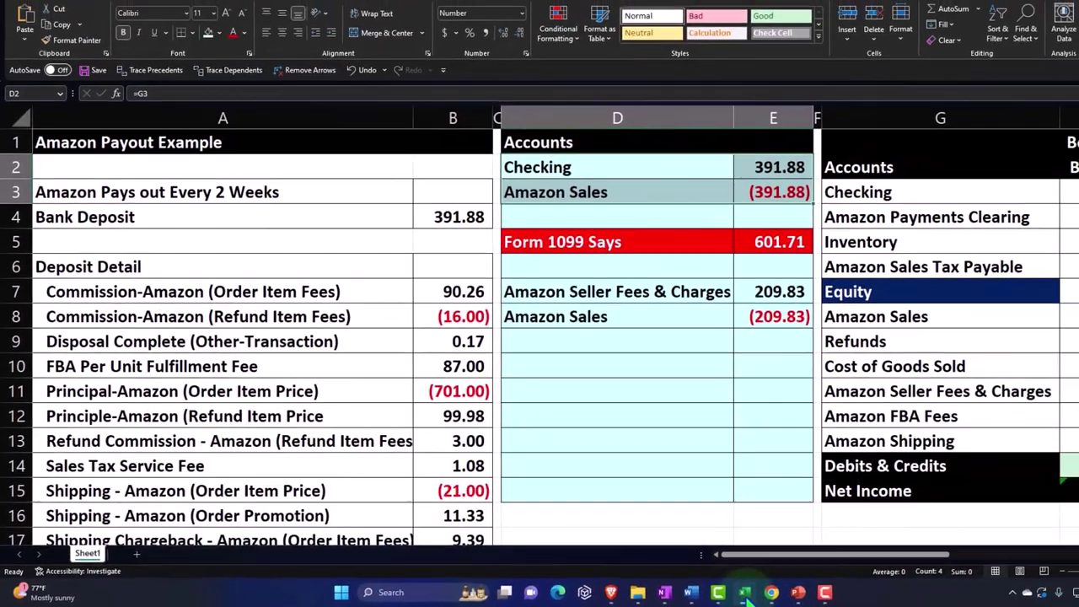
pyautogui.click(864, 590)
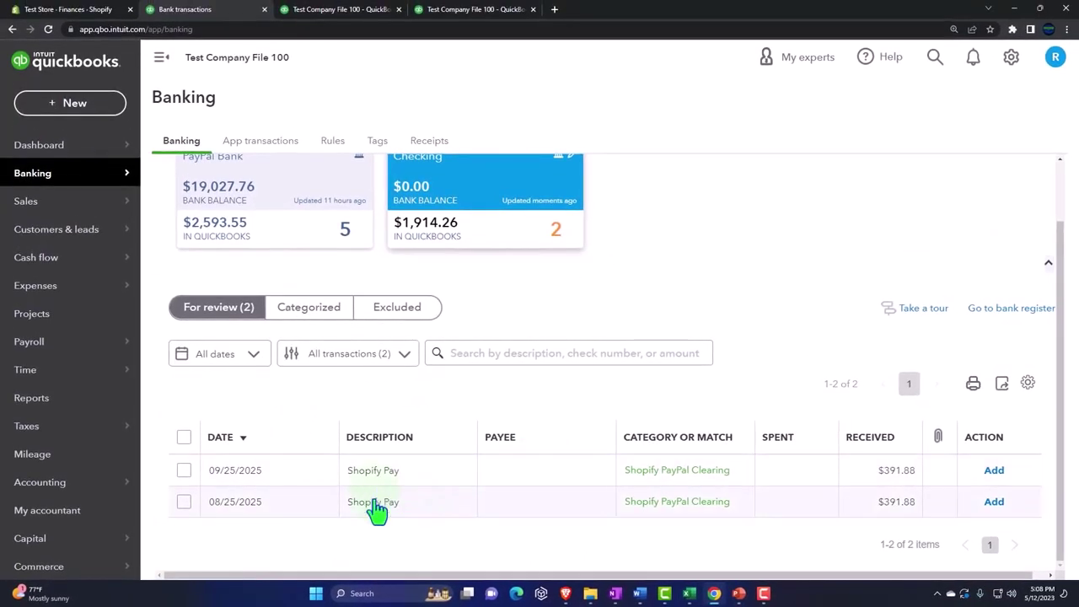
# - Replace the 08/25/2025 Shopify Pay deposit's memo with Amazon
pyautogui.click(376, 508)
pyautogui.scroll(-2, 376, 508)
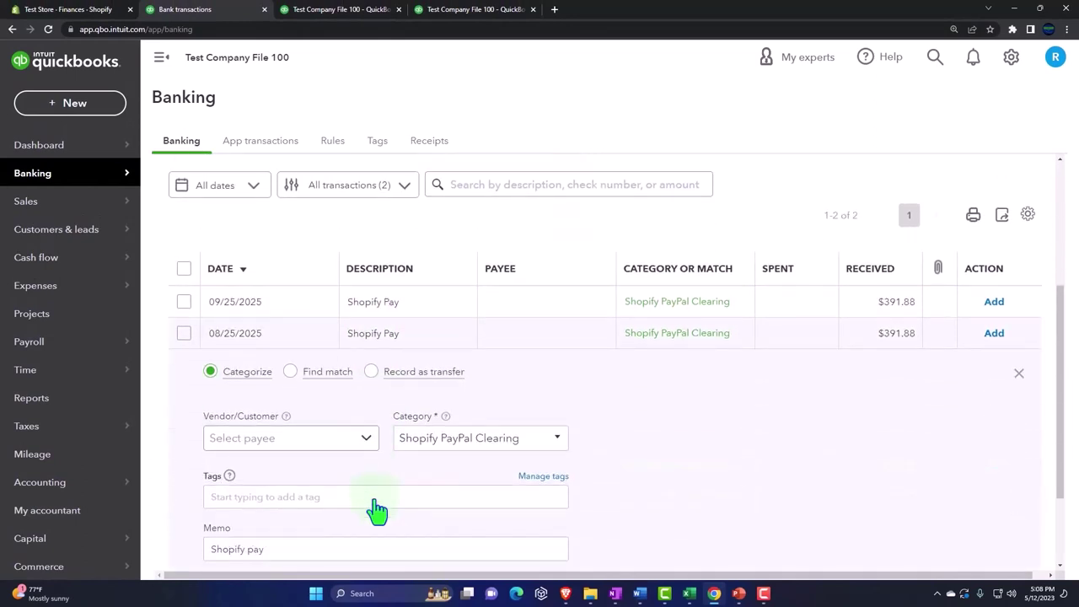
pyautogui.scroll(-1, 704, 344)
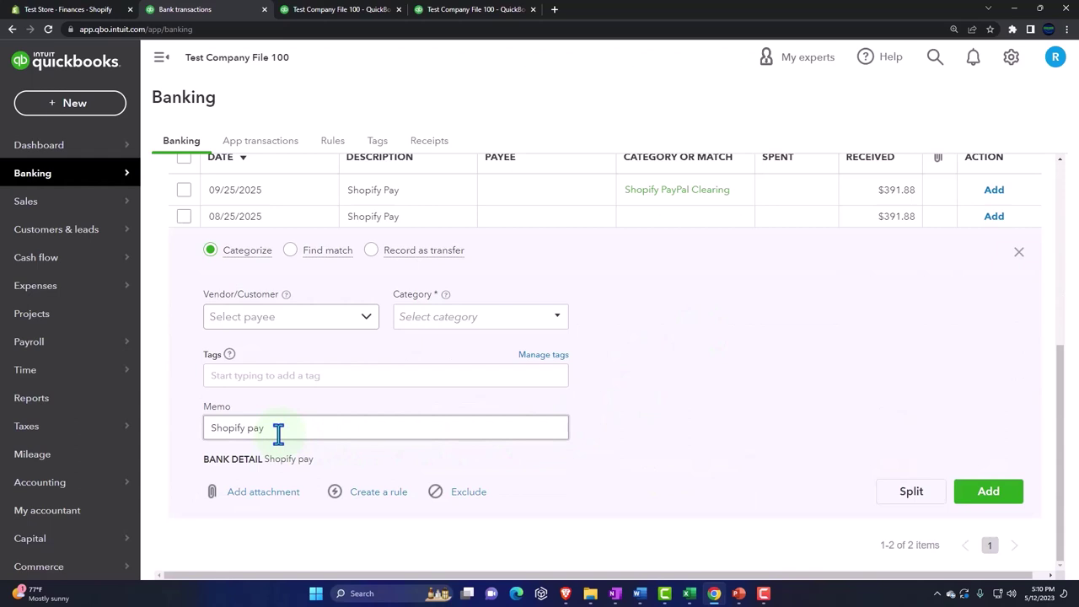
pyautogui.moveTo(277, 432); pyautogui.dragTo(176, 427)
pyautogui.write('z')
pyautogui.write('ma')
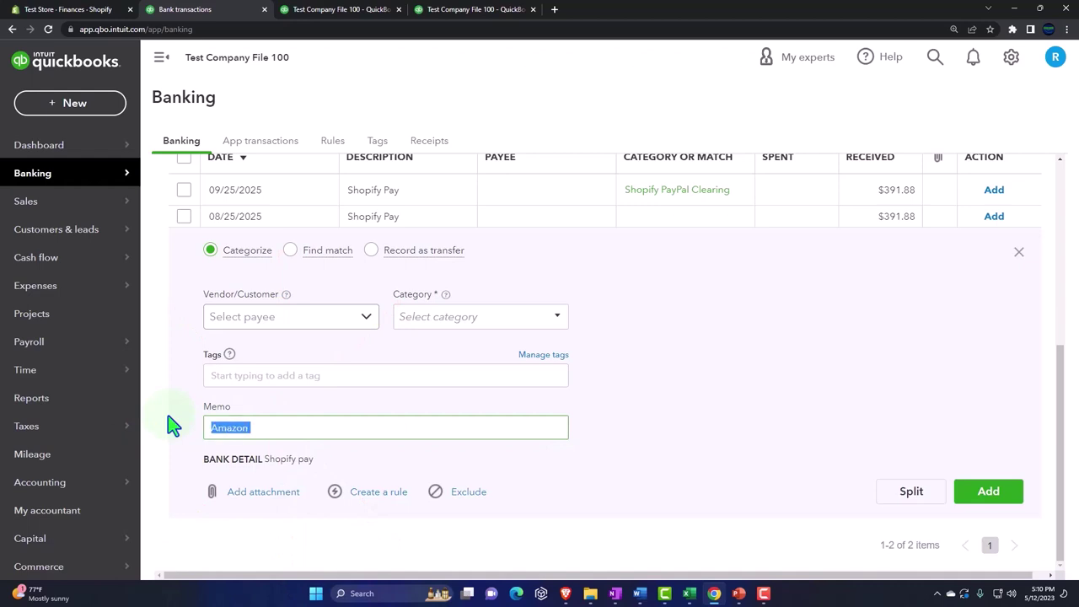
# - Add Amazon as a new customer payee and enter Sales Amazon as the category
pyautogui.click(223, 321)
pyautogui.write('Amazon')
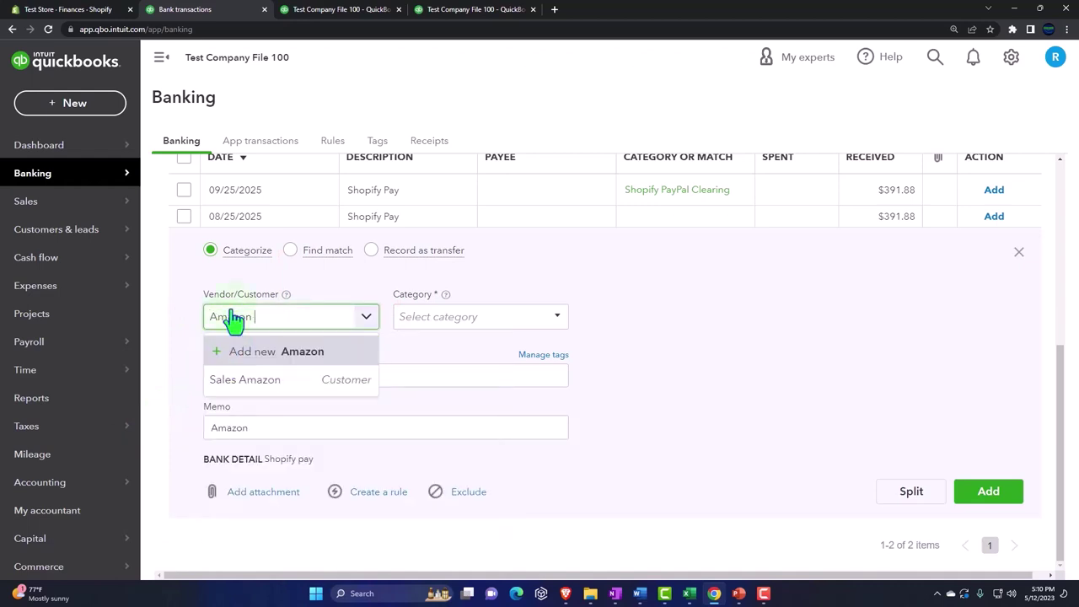
pyautogui.press('Return')
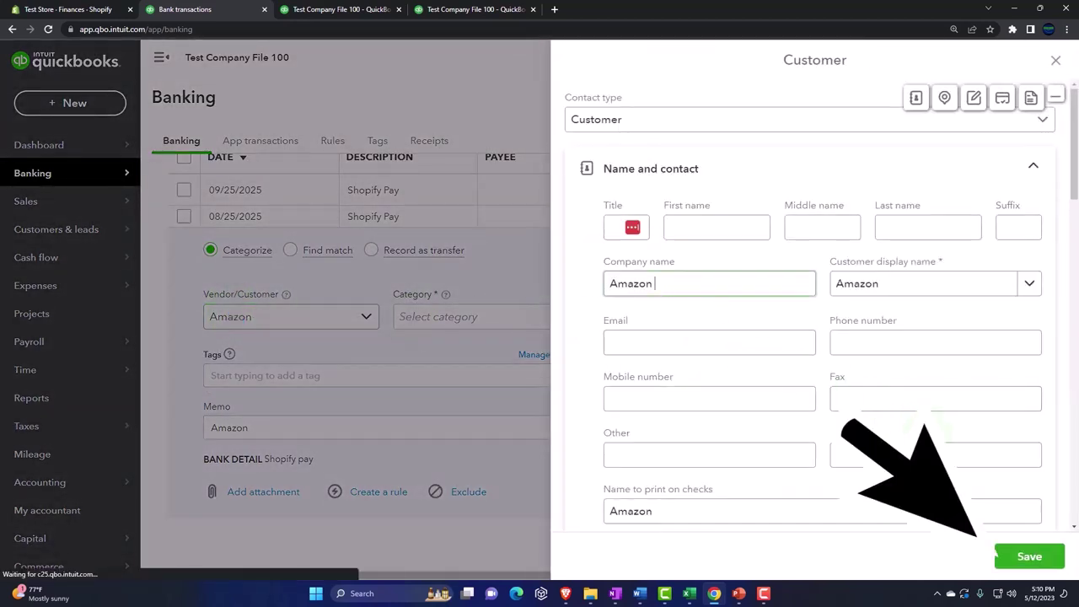
pyautogui.click(1017, 556)
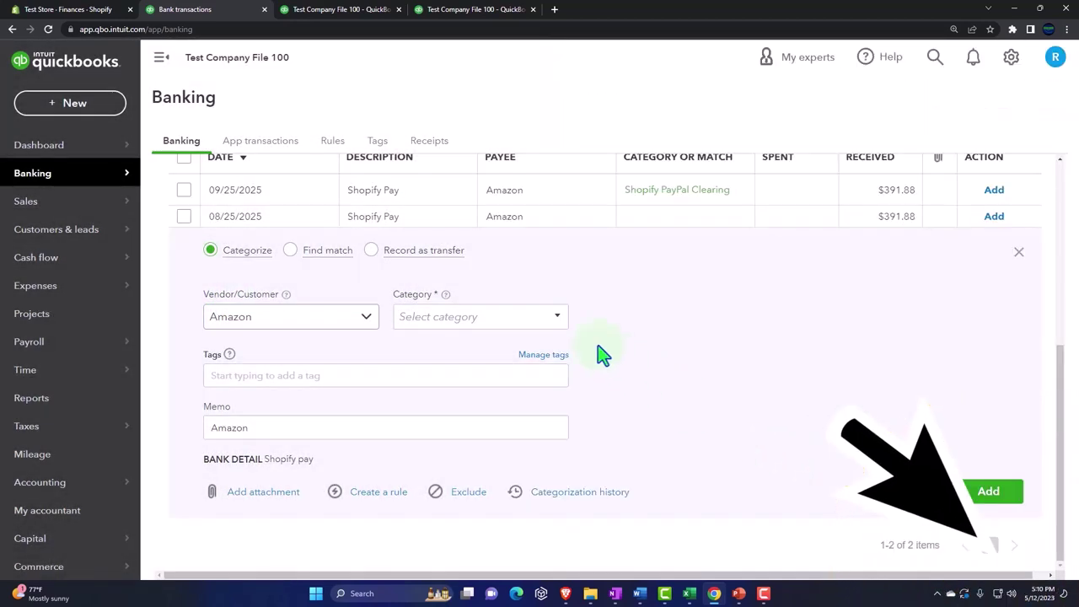
pyautogui.click(558, 326)
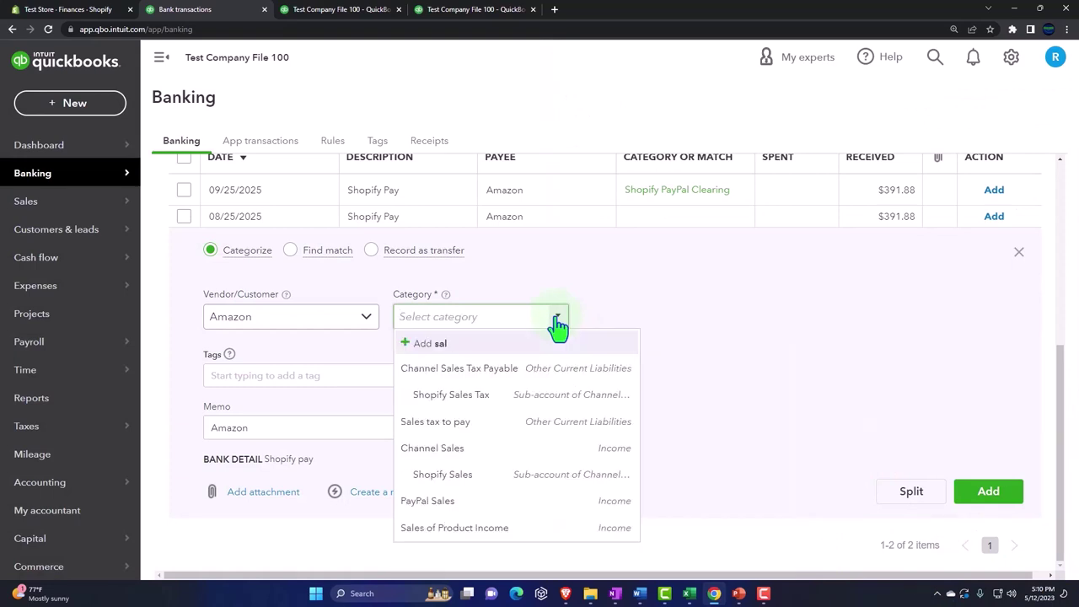
pyautogui.write('Amaz')
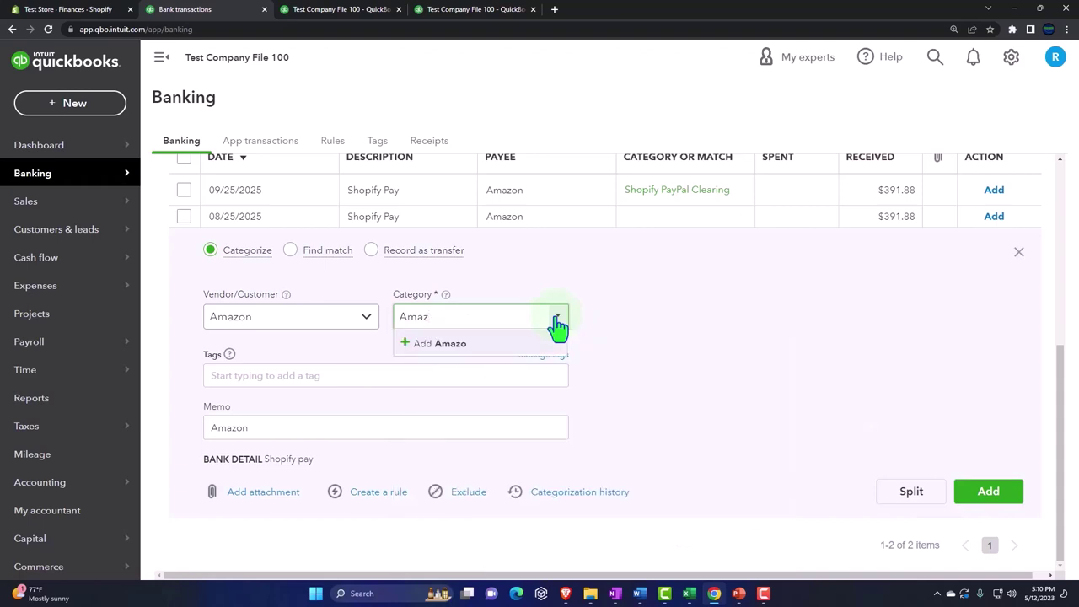
pyautogui.write('es')
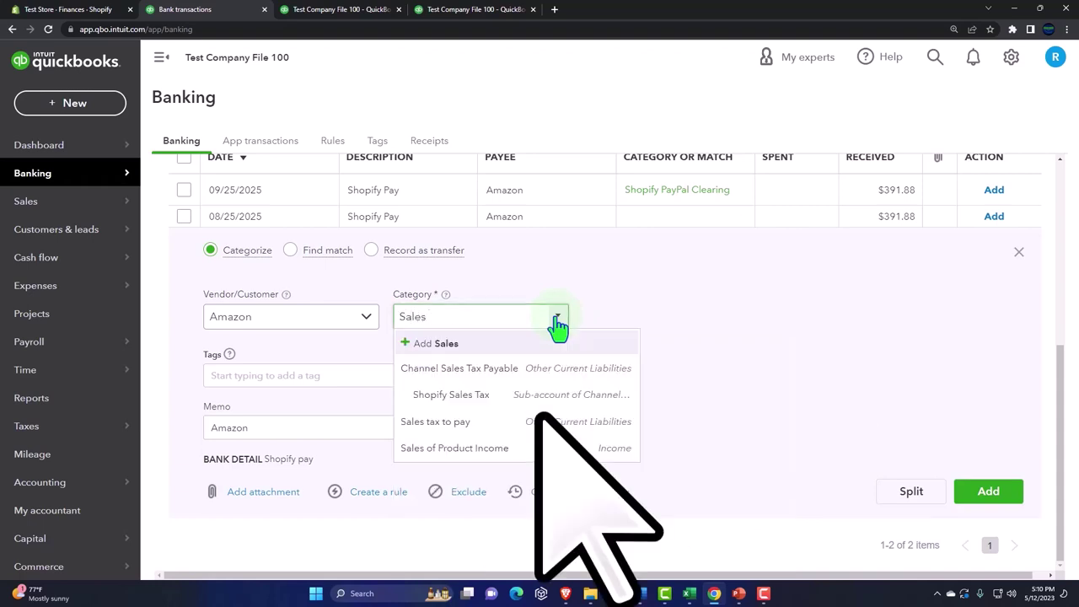
pyautogui.write(' Amazon')
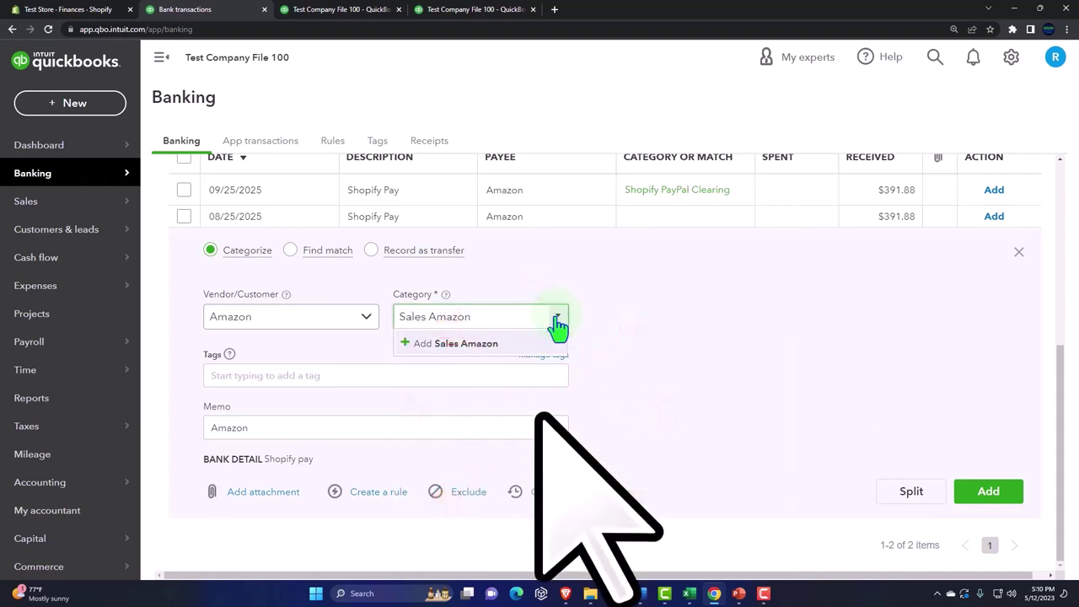
# - Create Sales Amazon as an Income account (Other Primary Income) and add the 08/25 deposit to it
pyautogui.click(556, 321)
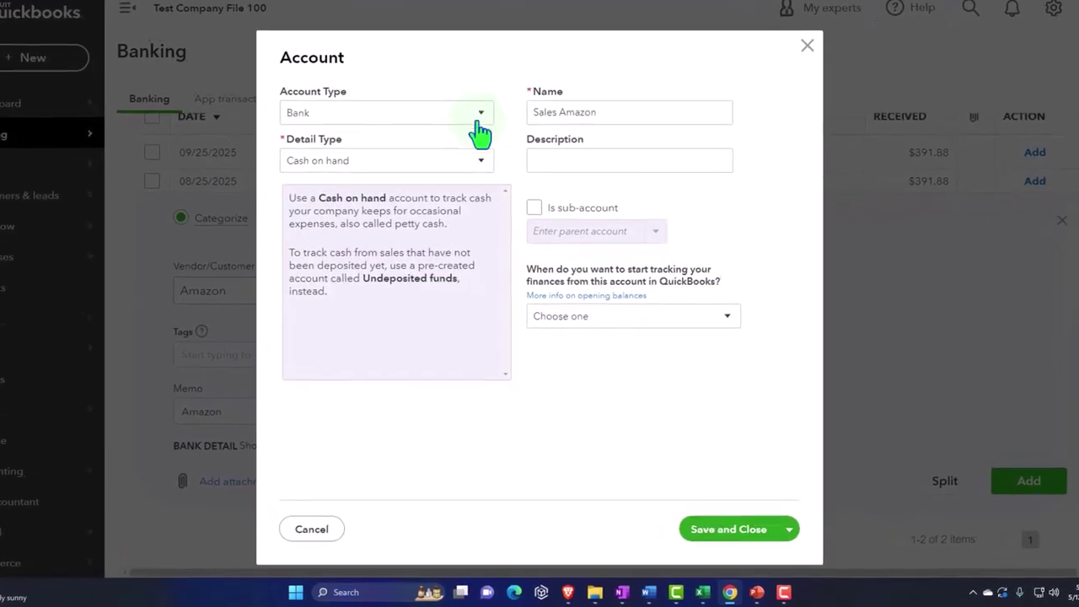
pyautogui.click(482, 145)
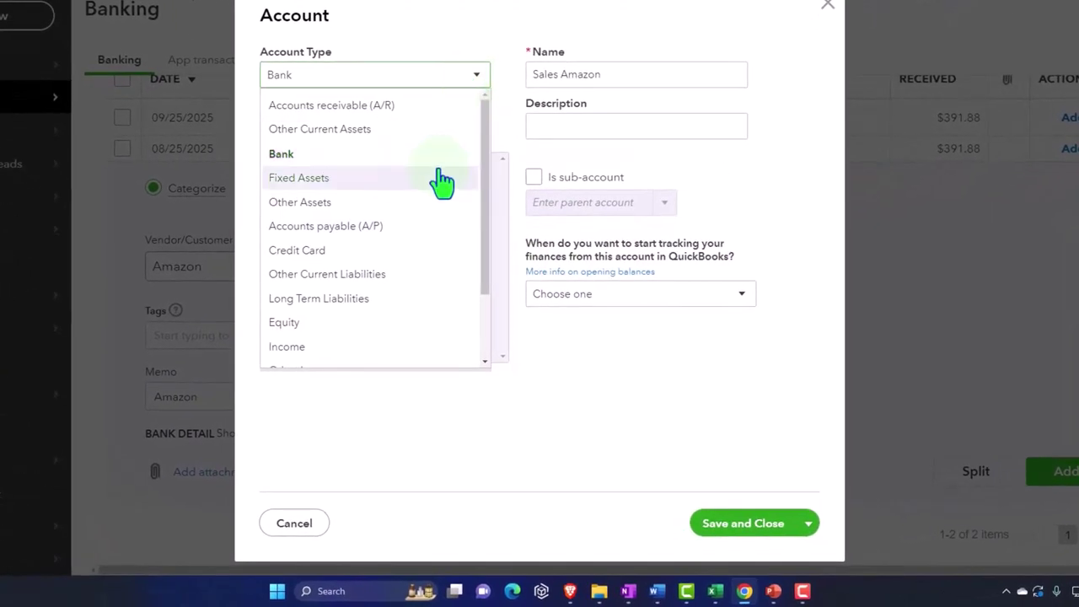
pyautogui.scroll(-2, 388, 228)
pyautogui.click(286, 281)
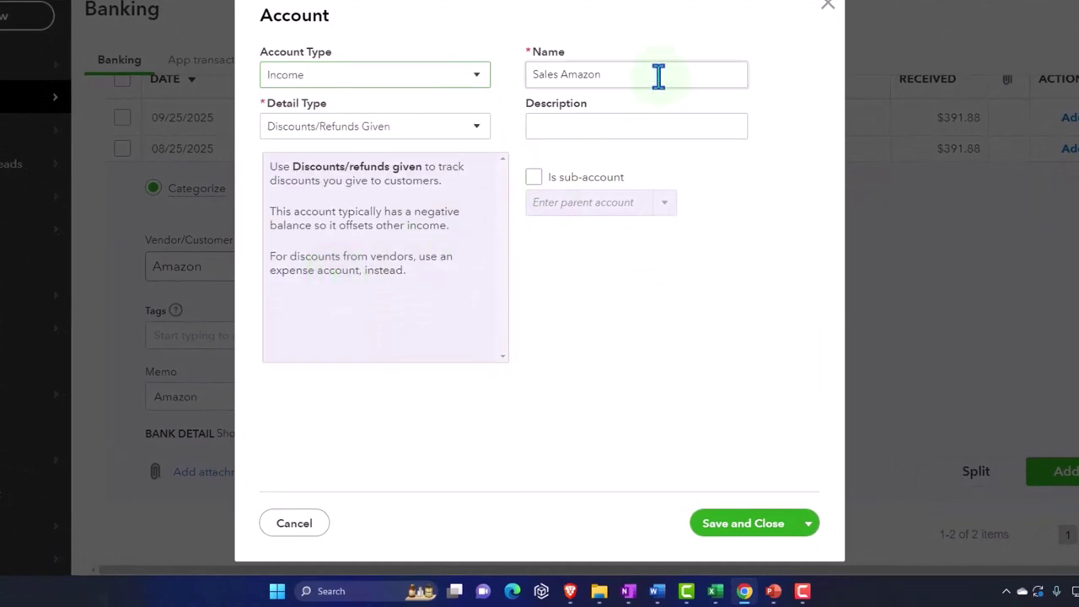
pyautogui.click(409, 135)
pyautogui.click(379, 206)
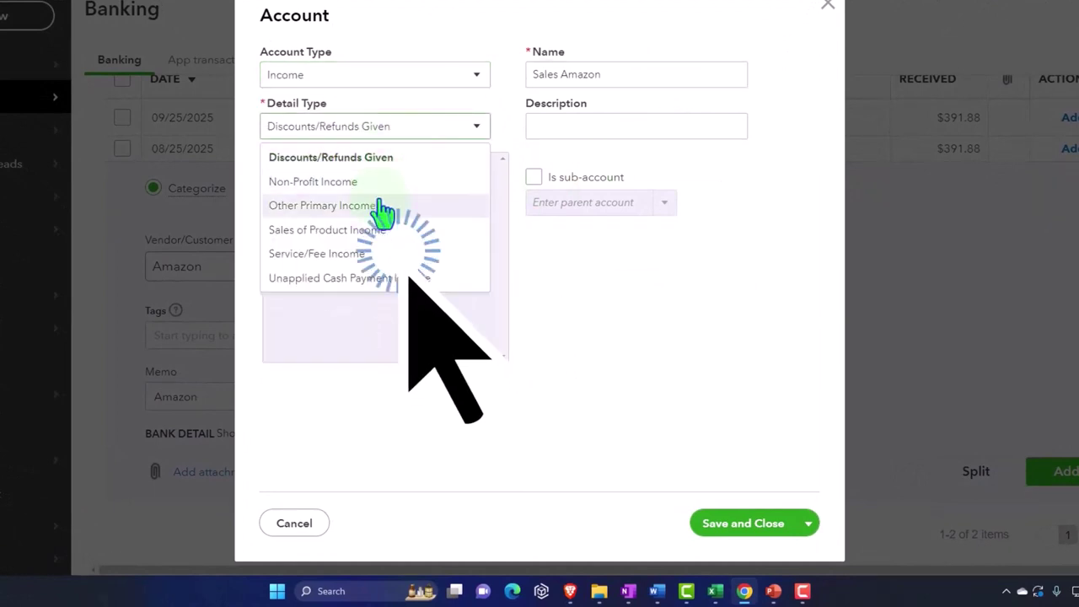
pyautogui.click(742, 524)
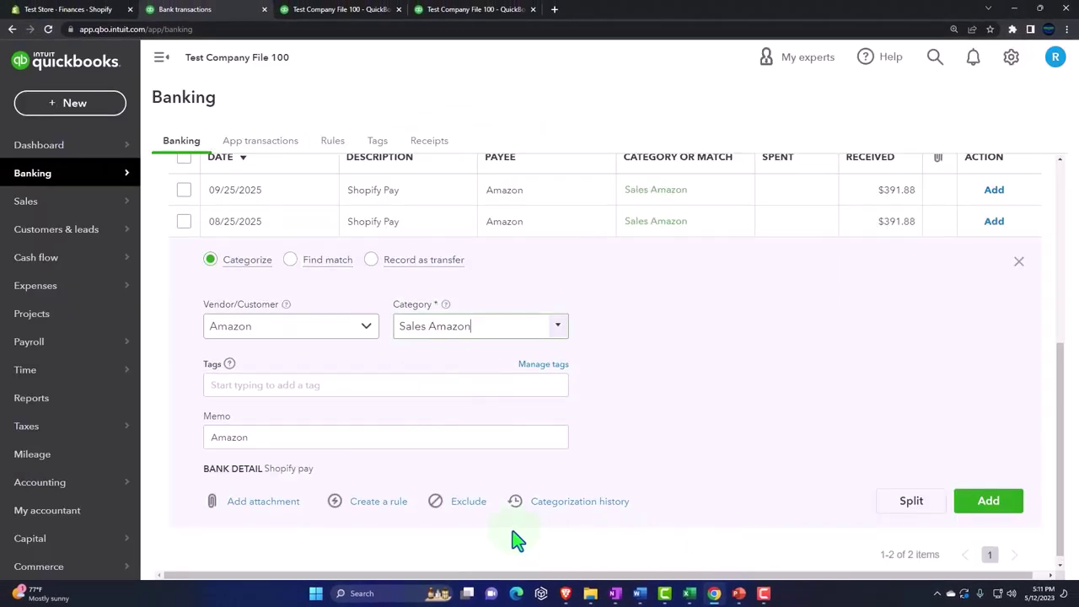
pyautogui.click(985, 506)
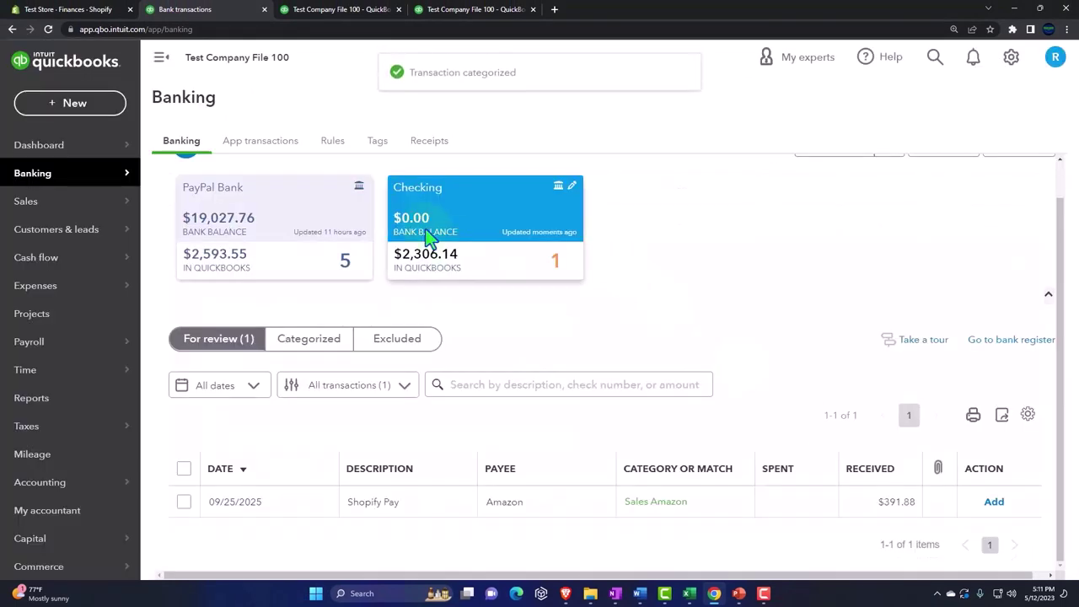
# - Rerun the Balance Sheet, inspect the Checking detail, then exit without saving
pyautogui.click(336, 17)
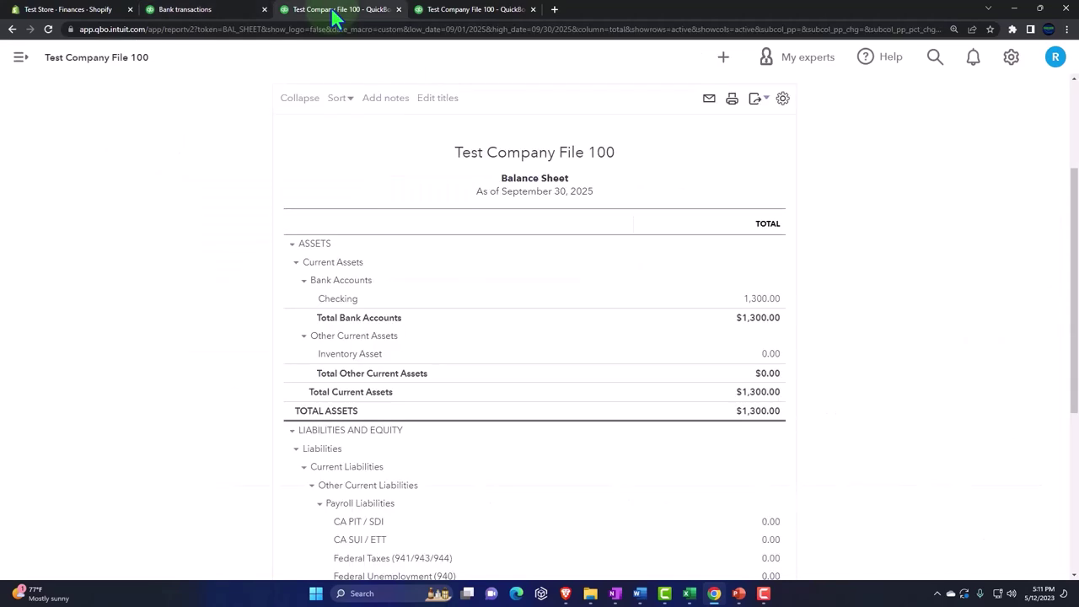
pyautogui.scroll(2, 680, 231)
pyautogui.click(655, 160)
pyautogui.click(765, 307)
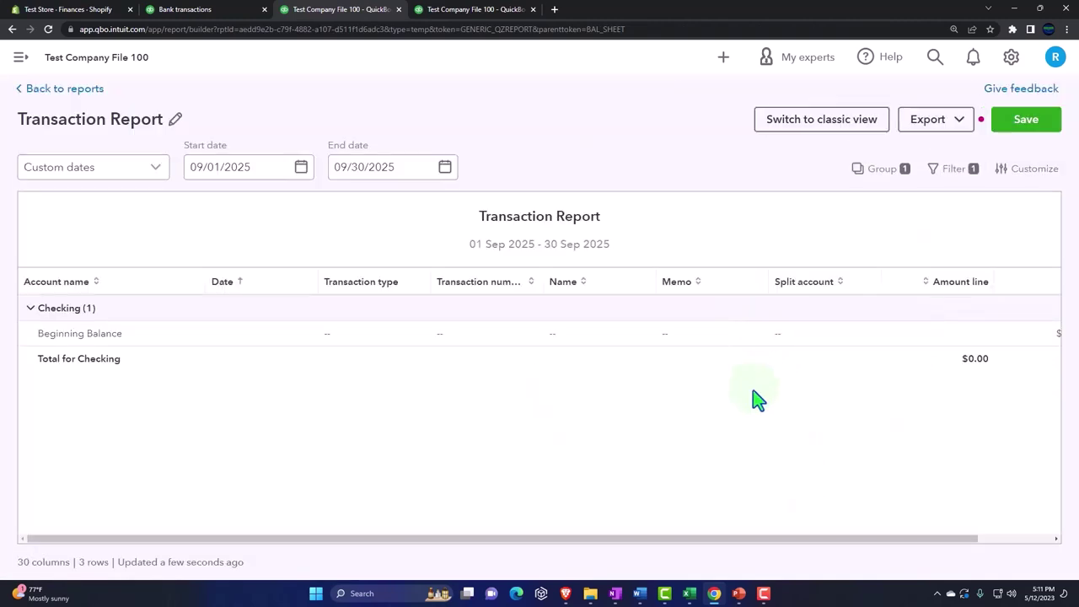
pyautogui.hotkey('ctrl', '-')
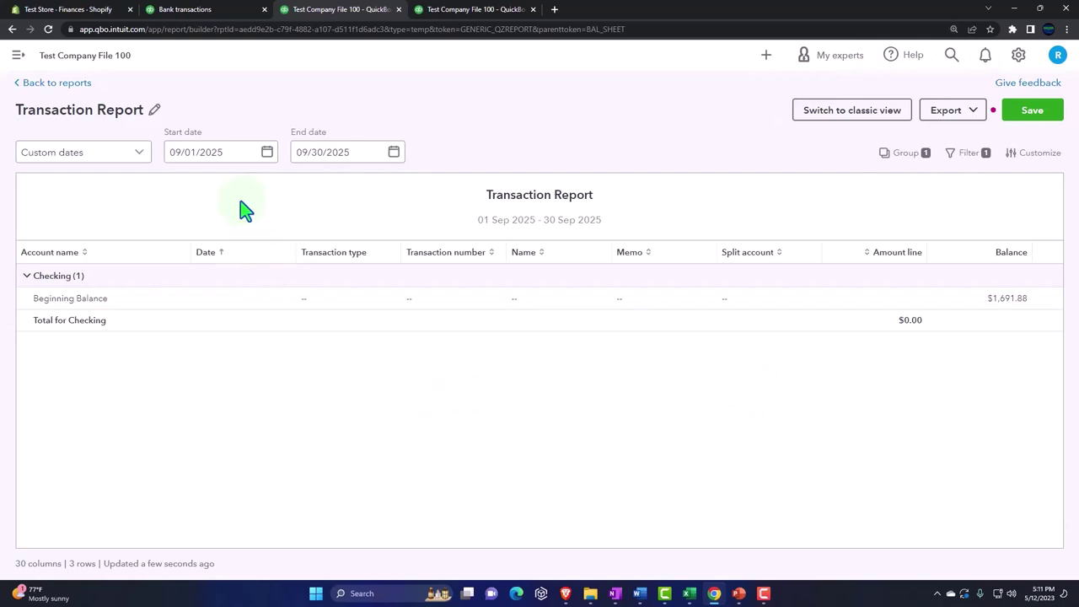
pyautogui.click(56, 83)
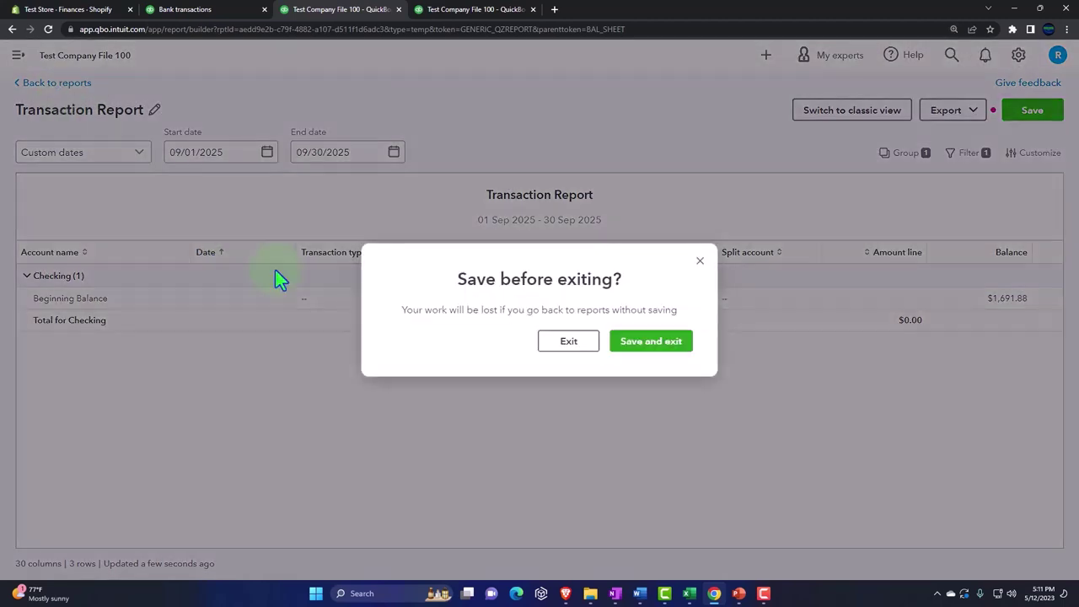
pyautogui.click(568, 341)
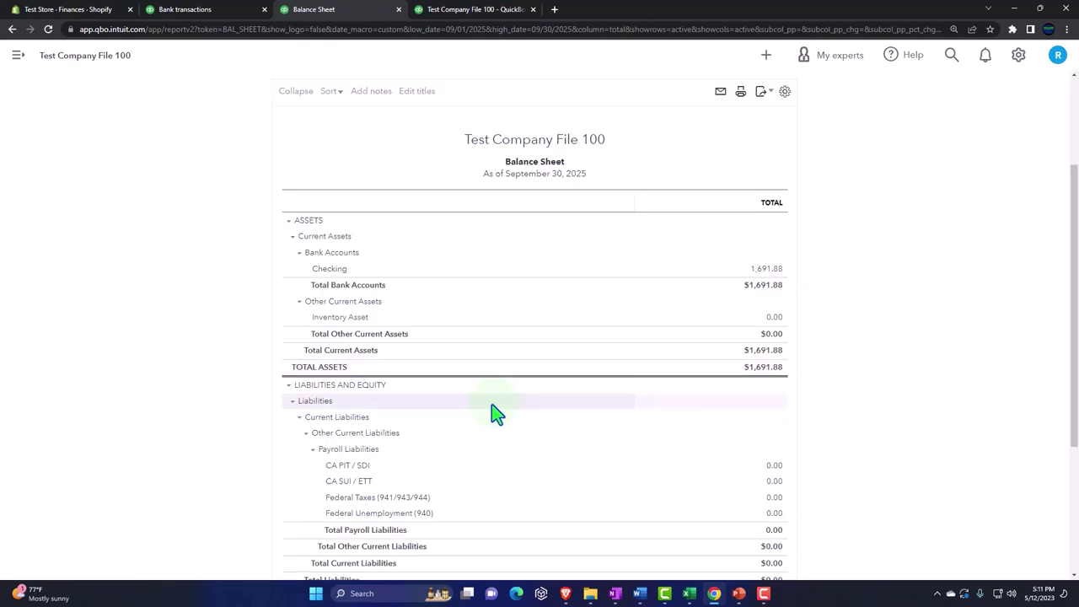
# - Rerun the Balance Sheet for 08/01/2025–08/30/2025 and open the Checking detail
pyautogui.click(213, 153)
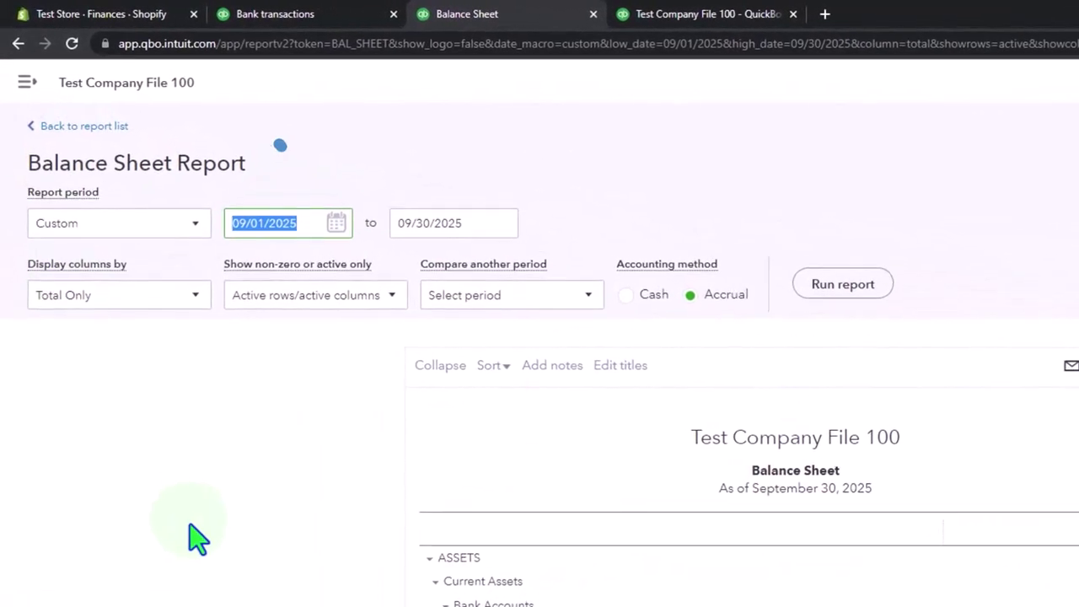
pyautogui.write('08/01/2025')
pyautogui.press('Tab')
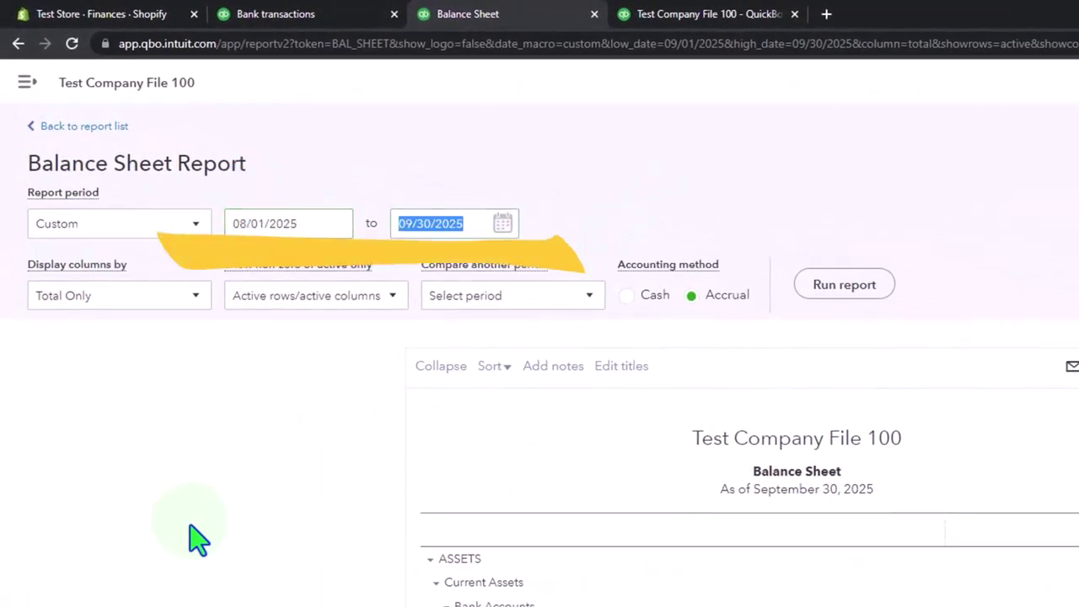
pyautogui.write('08/30/2025')
pyautogui.click(844, 284)
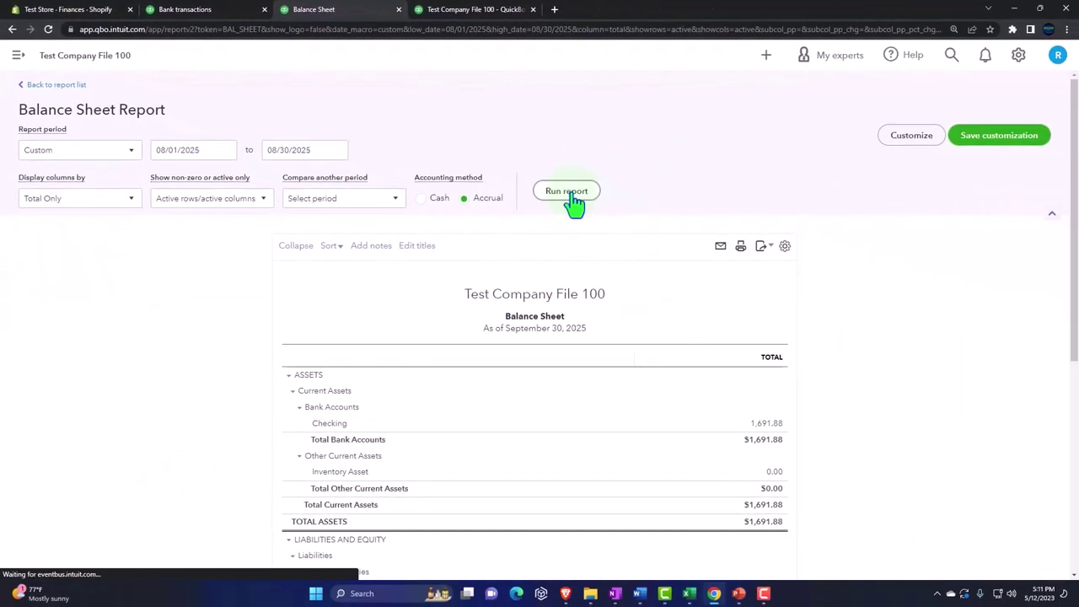
pyautogui.scroll(-2, 522, 329)
pyautogui.click(759, 269)
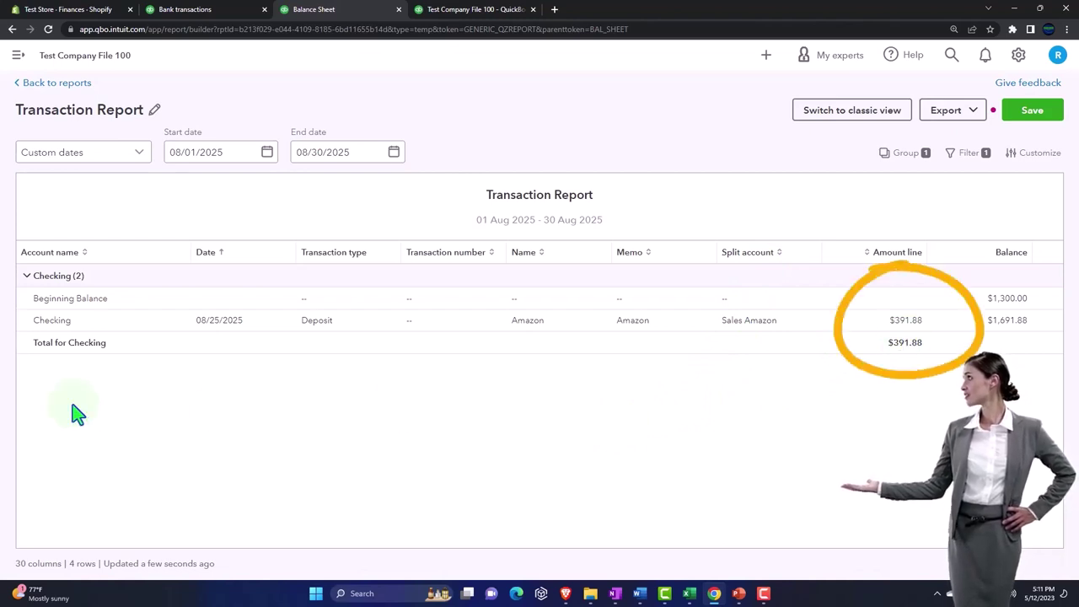
# - Run the Profit and Loss for 08/01–08/30/2025, showing Sales Amazon 391.88
pyautogui.click(34, 84)
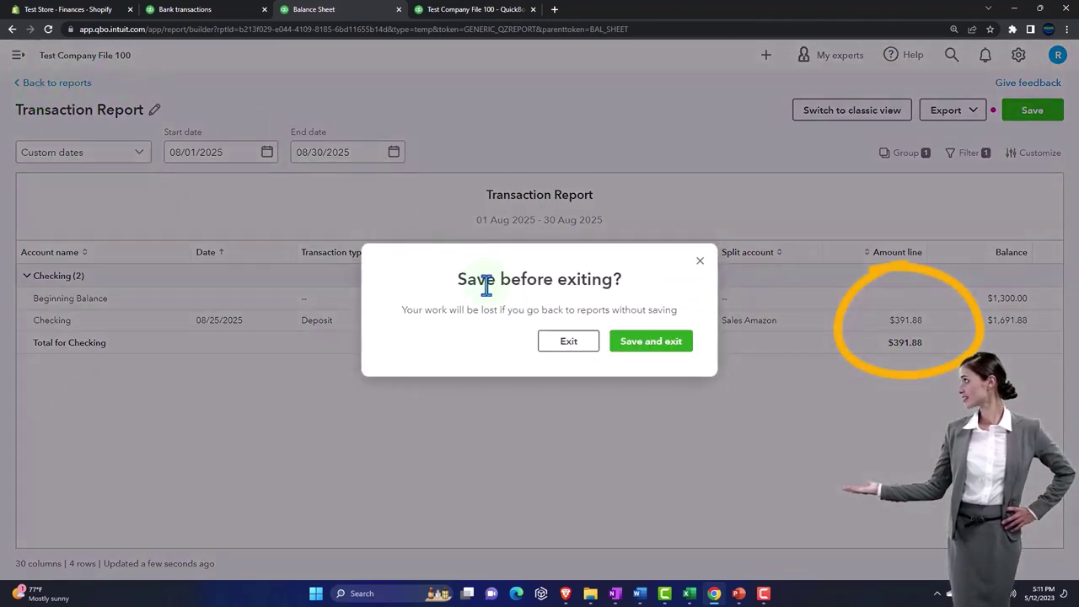
pyautogui.click(570, 346)
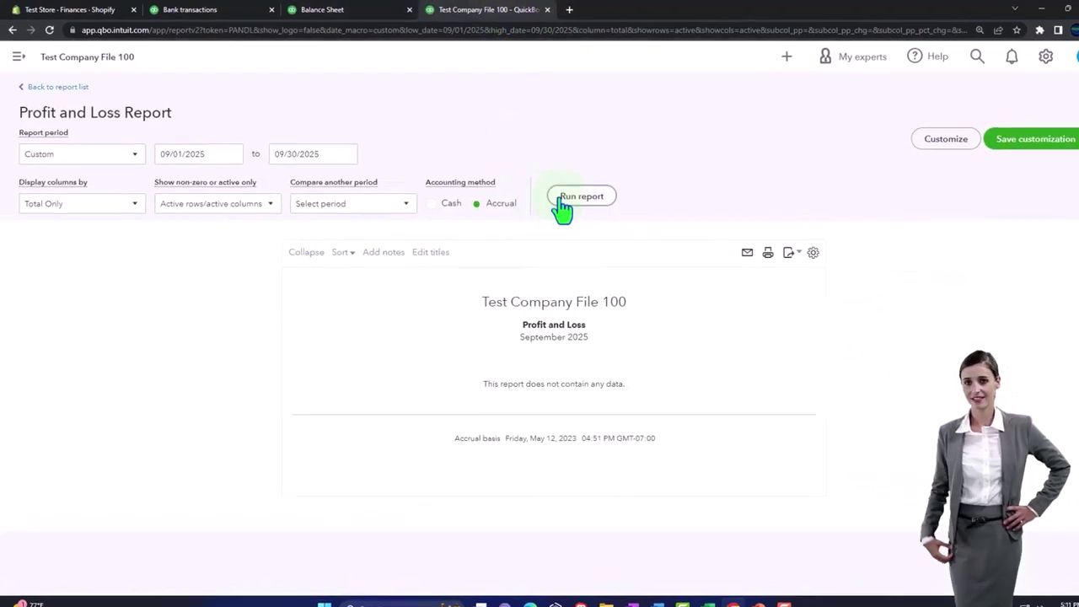
pyautogui.click(210, 156)
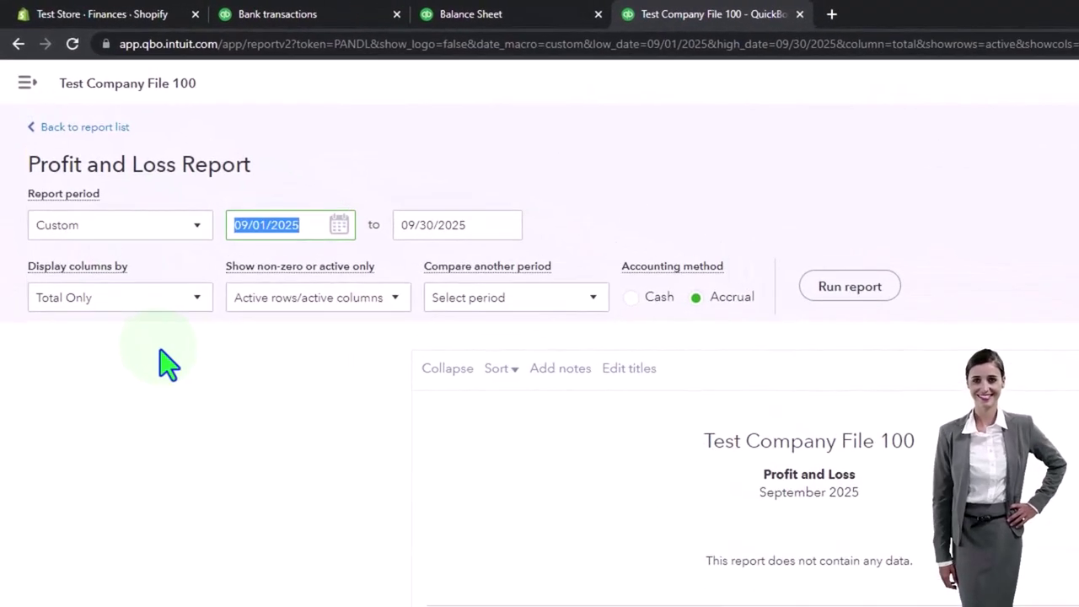
pyautogui.write('08/')
pyautogui.write('01')
pyautogui.press('Tab')
pyautogui.write('08')
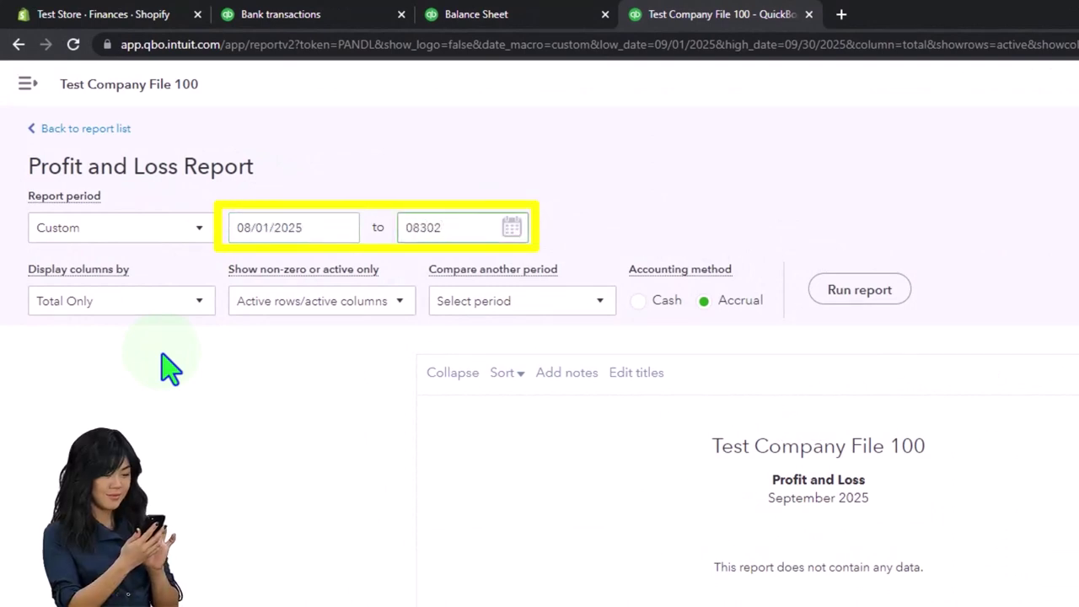
pyautogui.click(402, 410)
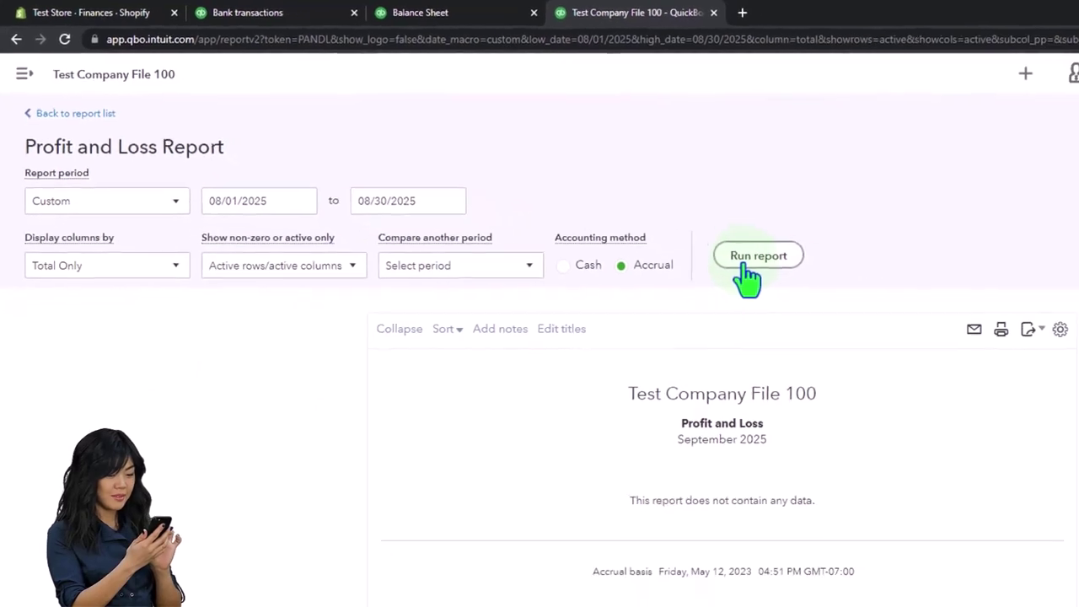
pyautogui.click(852, 294)
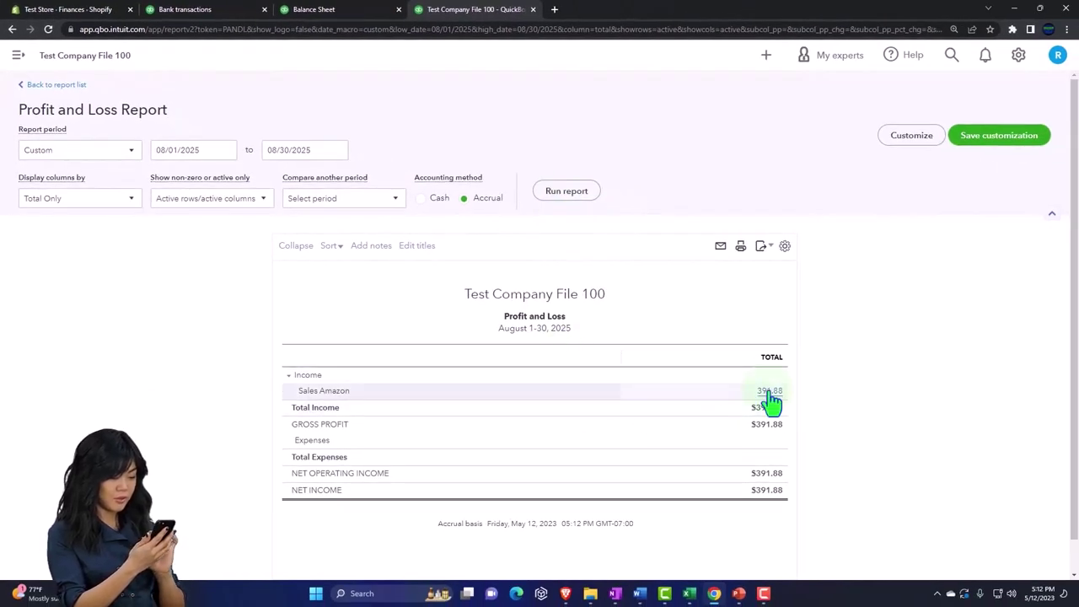
pyautogui.hotkey('ctrl', '+')
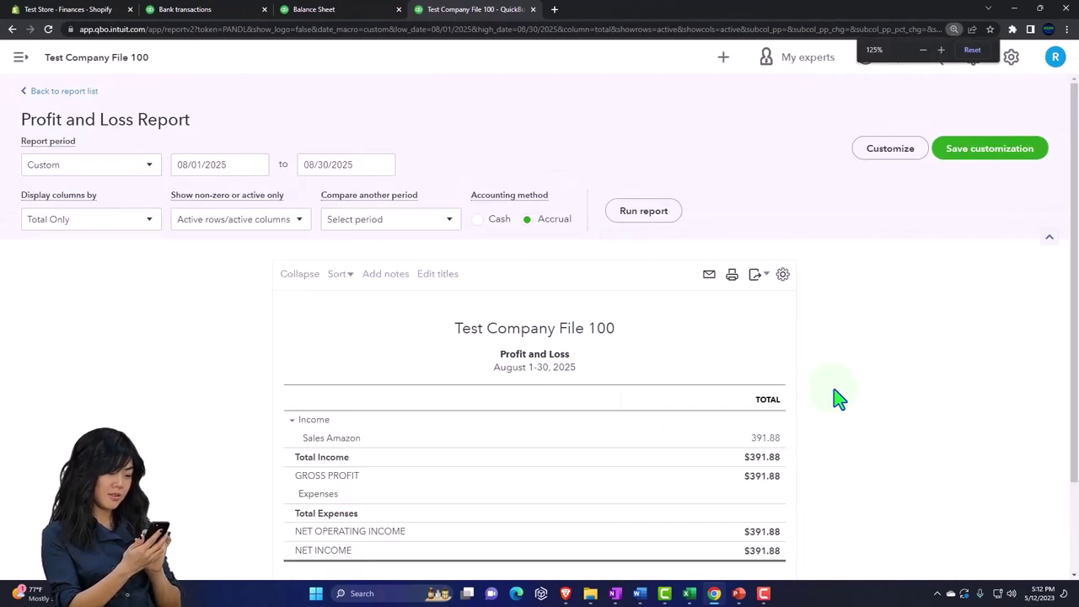
pyautogui.scroll(-1, 839, 398)
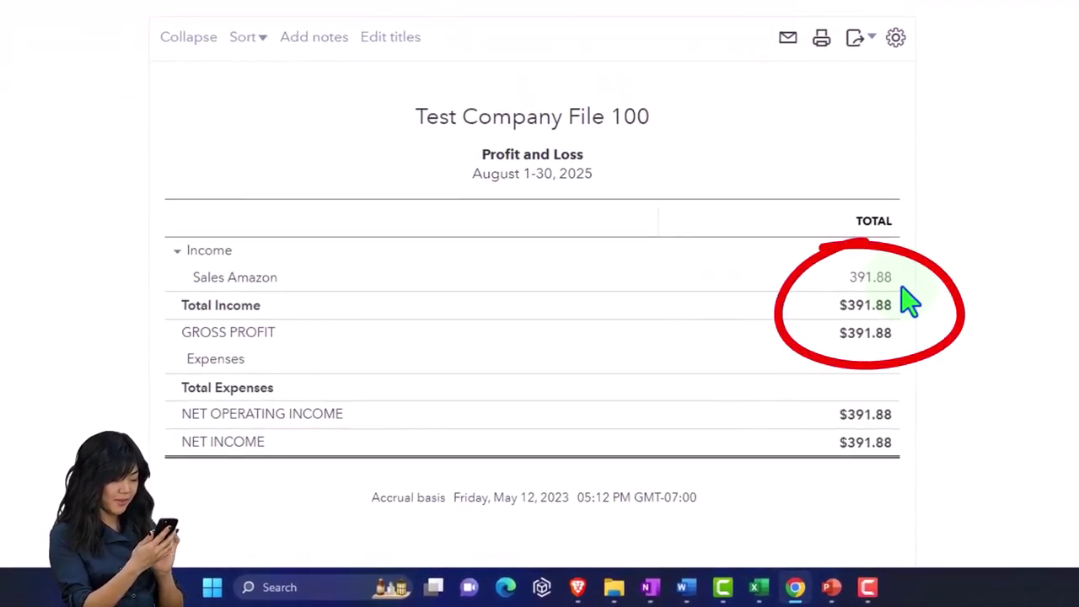
# - Enter =E5-E2 in Excel cell E7 to get the 209.83 seller fees
pyautogui.click(759, 588)
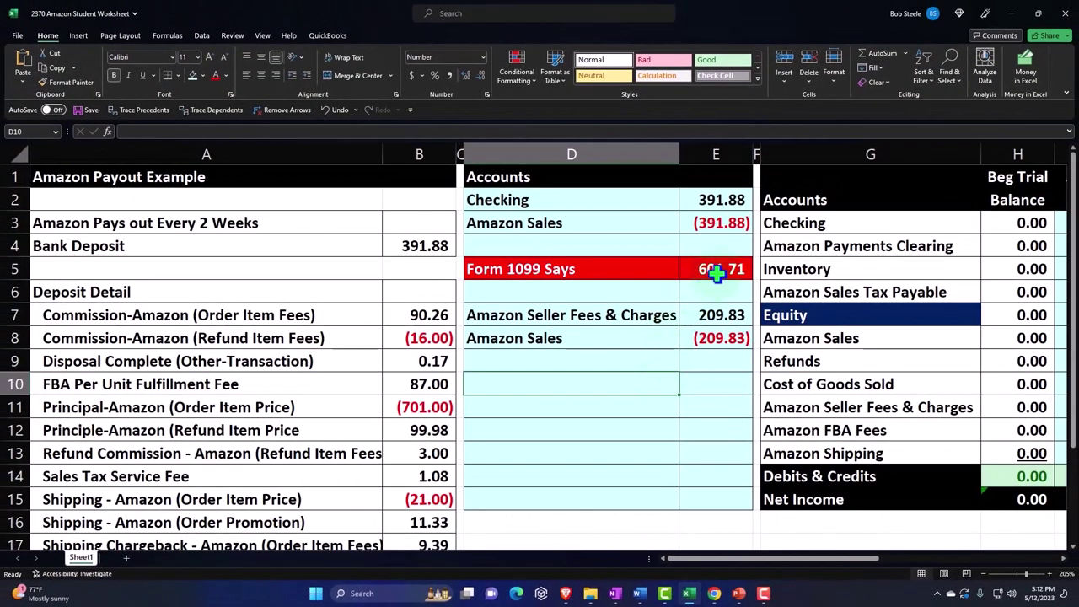
pyautogui.click(717, 268)
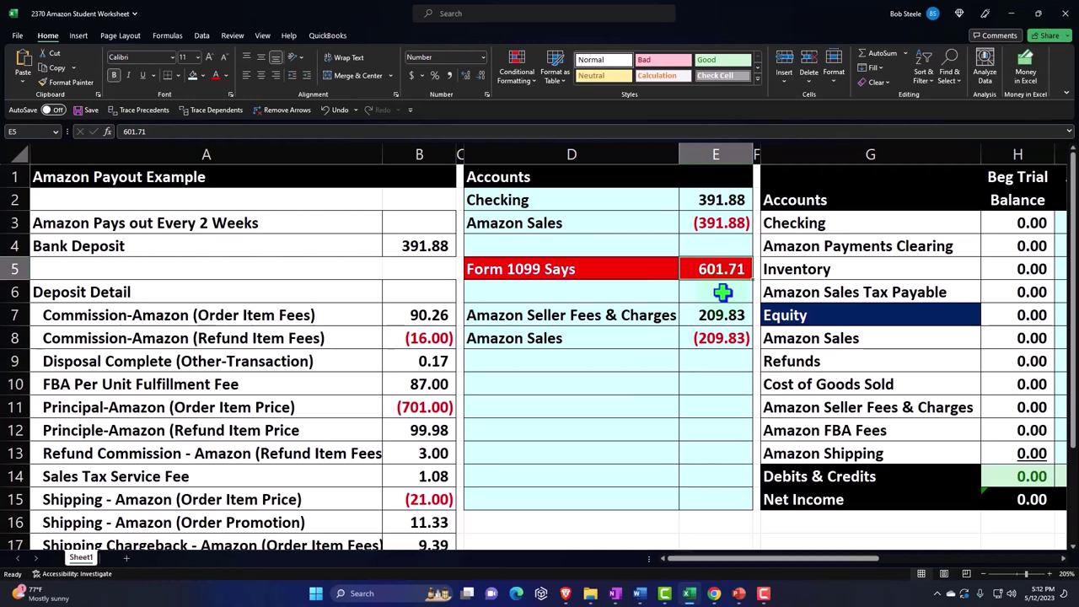
pyautogui.click(717, 315)
pyautogui.write('=E5-E2')
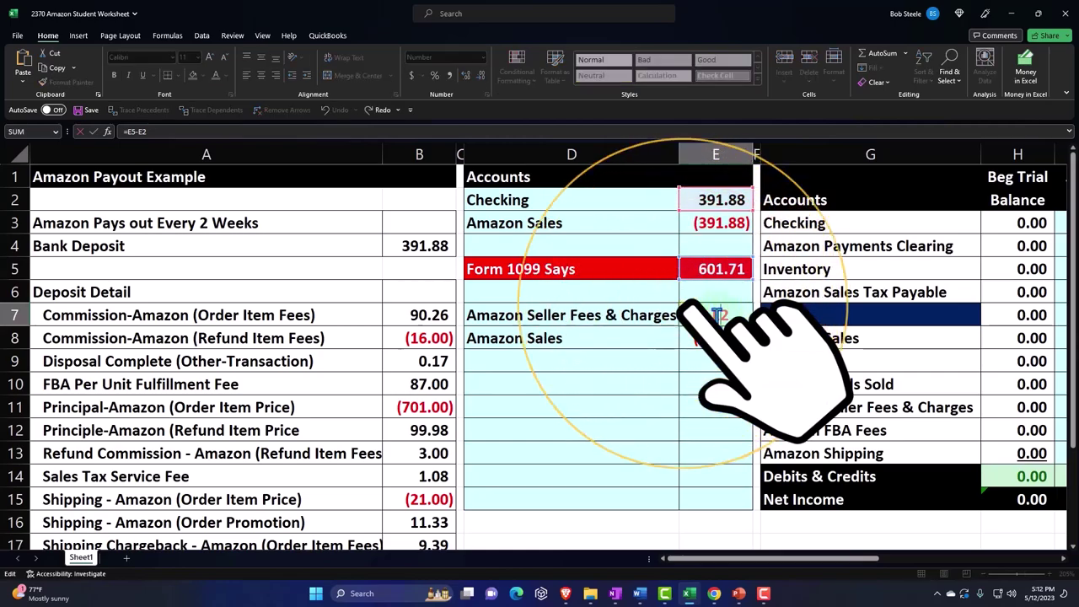
pyautogui.press('Return')
pyautogui.click(717, 315)
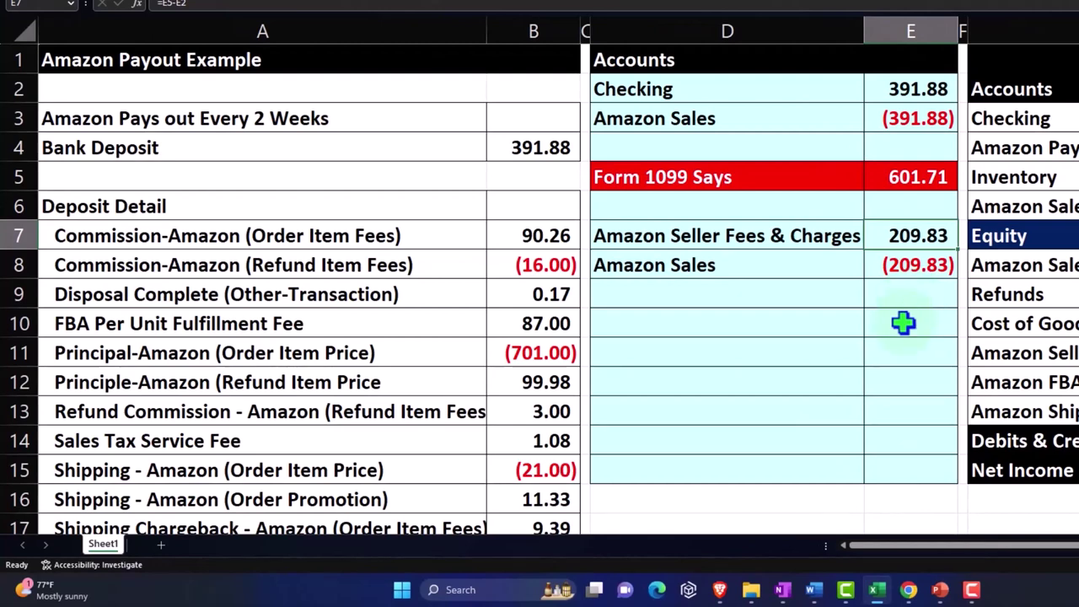
pyautogui.click(903, 323)
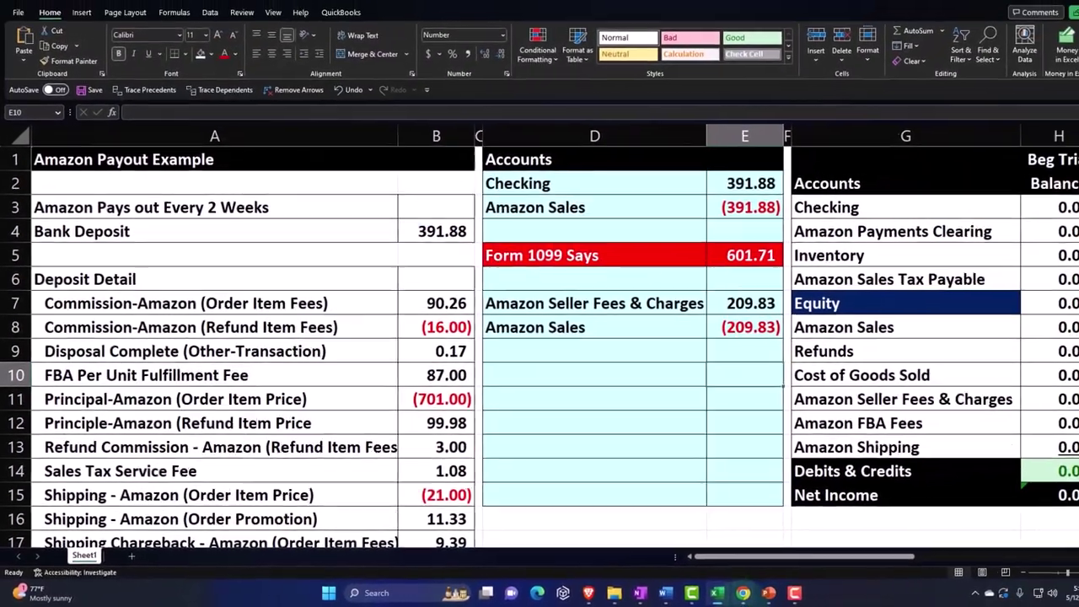
# - Return to QuickBooks bank transactions and open the + New transaction choices
pyautogui.moveTo(714, 593)
pyautogui.click(709, 539)
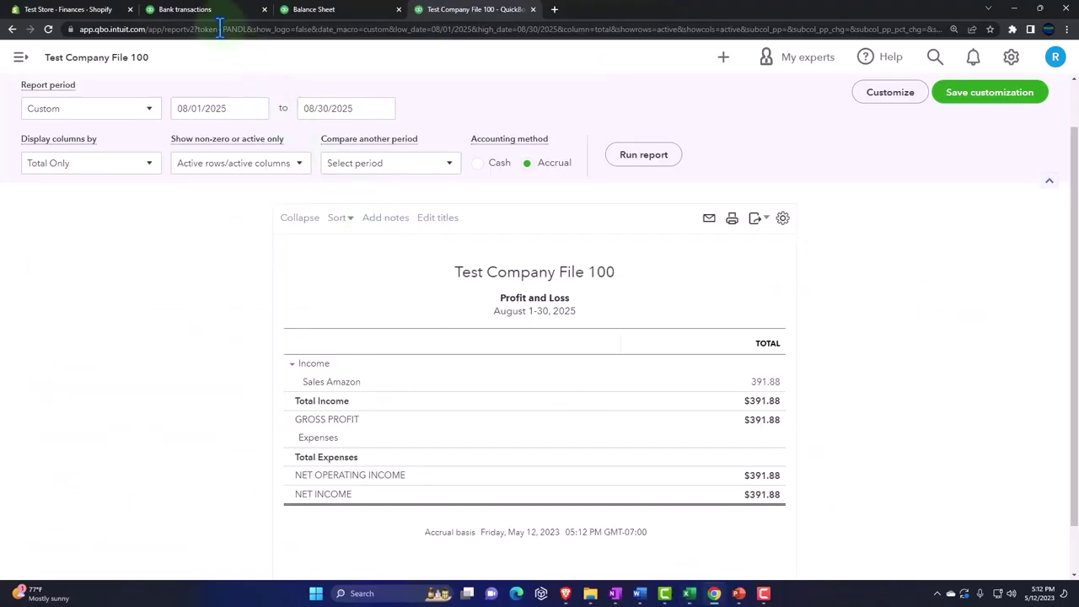
pyautogui.click(185, 10)
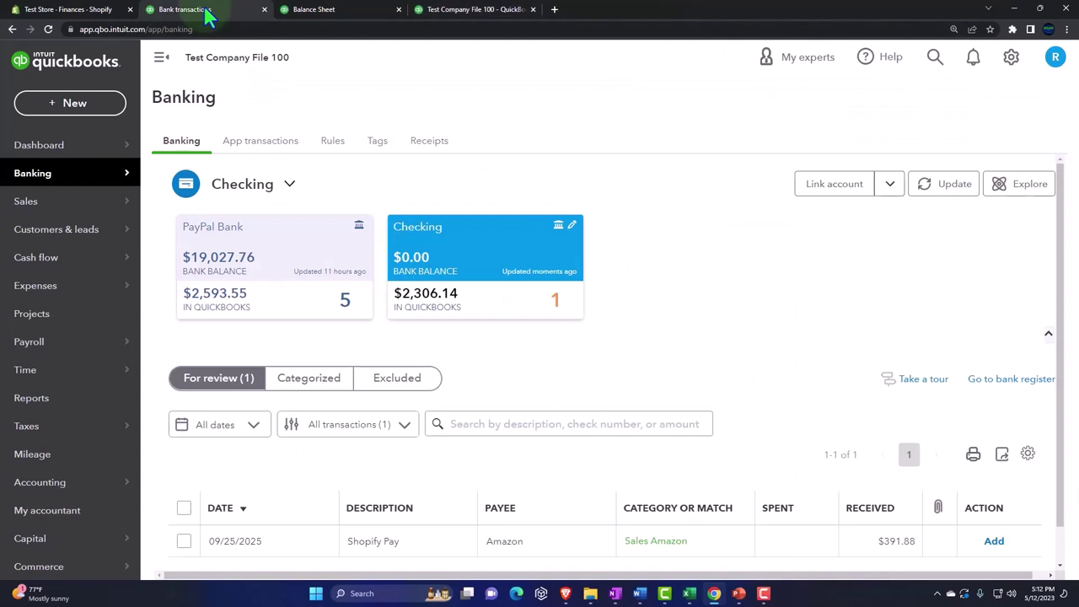
pyautogui.click(72, 106)
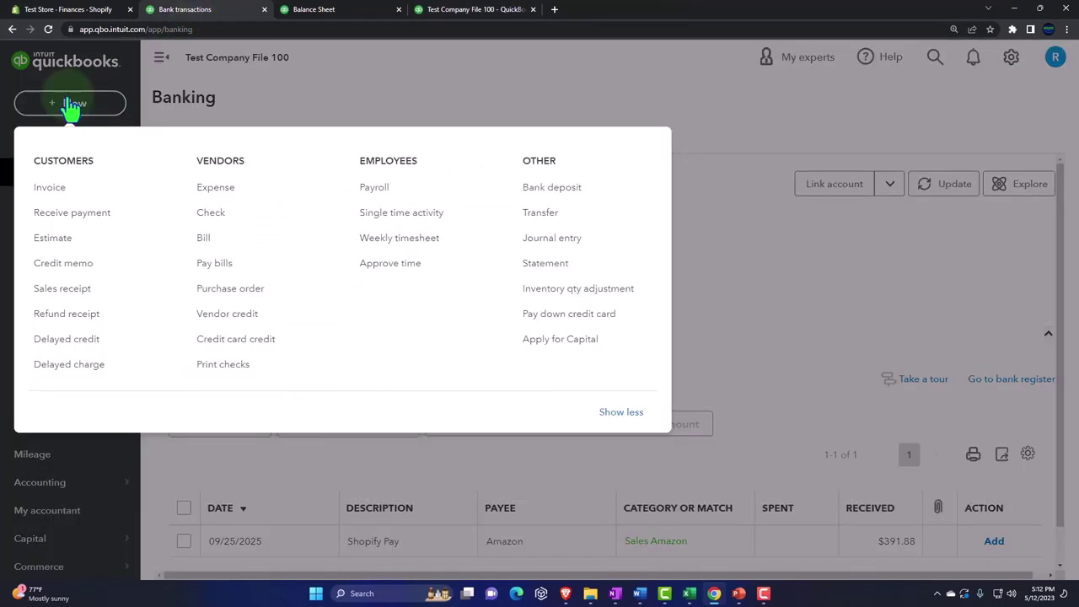